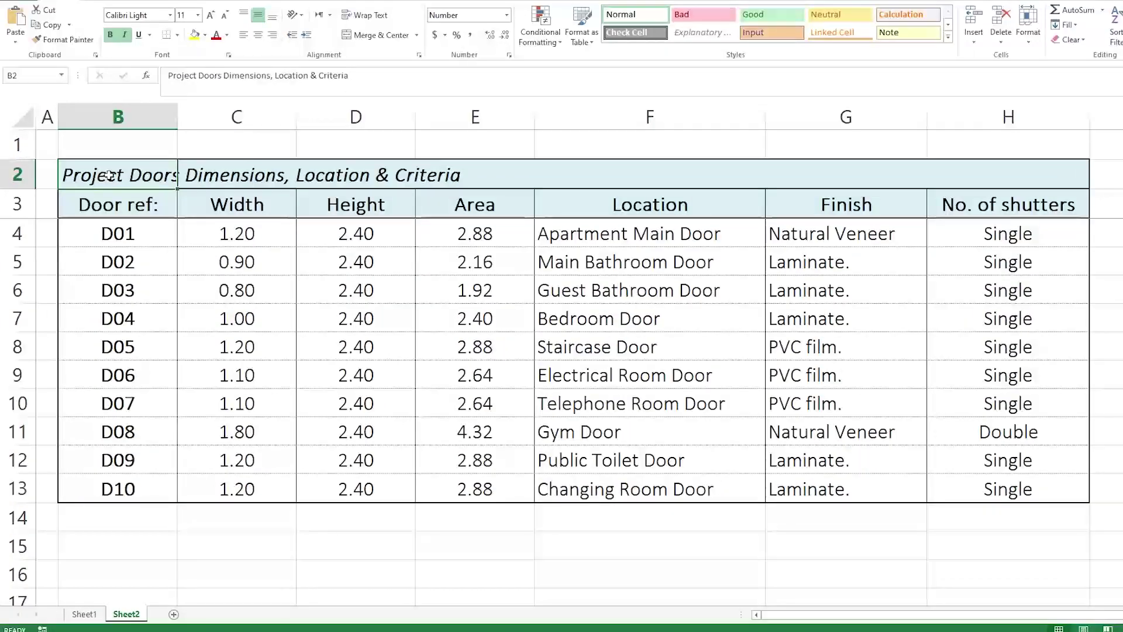
# Step: Highlight the Sheet2 door schedule table and its door references D01 to D10
pyautogui.moveTo(138, 187); pyautogui.dragTo(952, 469)
pyautogui.moveTo(1023, 481); pyautogui.dragTo(1023, 484)
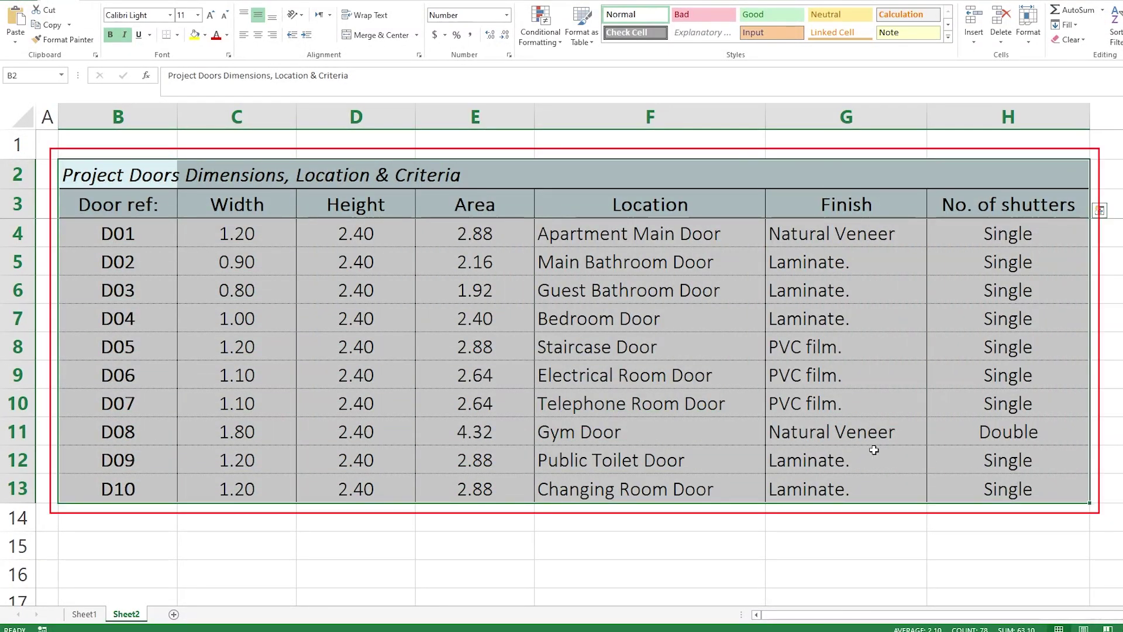
pyautogui.click(146, 217)
pyautogui.moveTo(146, 221); pyautogui.dragTo(150, 476)
pyautogui.moveTo(154, 239); pyautogui.dragTo(153, 490)
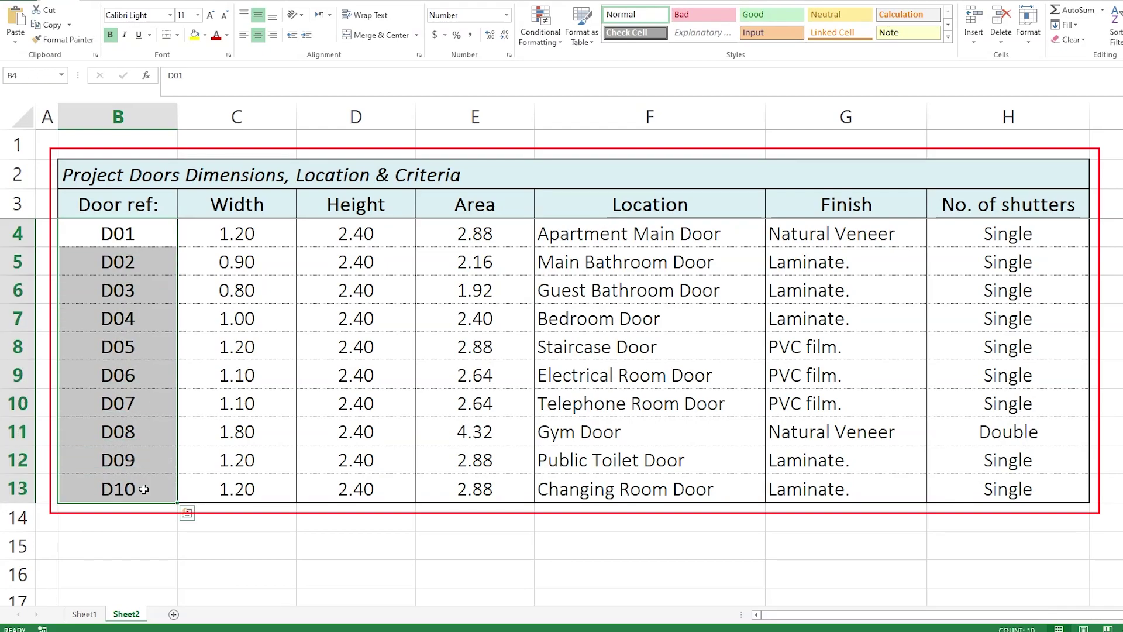
# Step: Point out the Width, Height, Area, Location, Finish and No. of shutters column headers
pyautogui.click(211, 205)
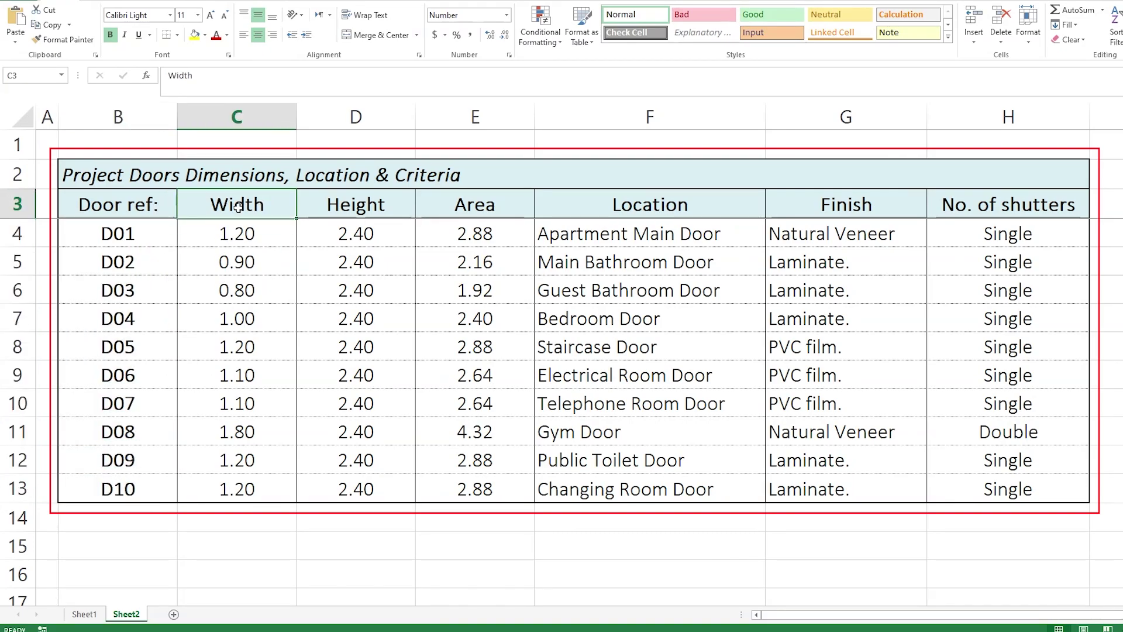
pyautogui.click(350, 210)
pyautogui.click(470, 208)
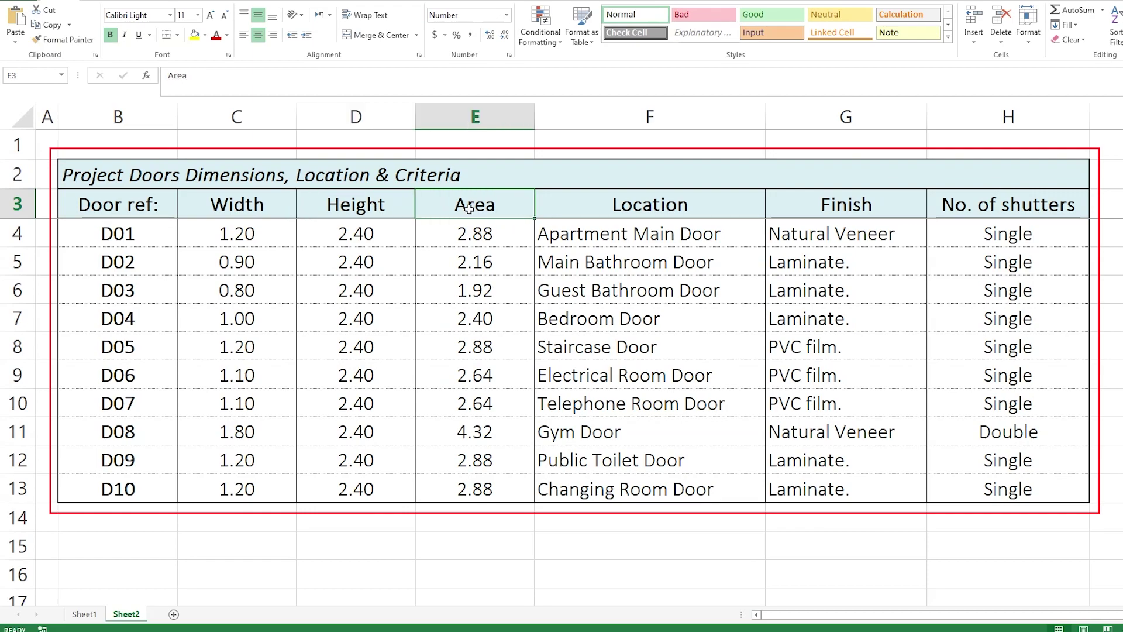
pyautogui.click(620, 204)
pyautogui.click(822, 205)
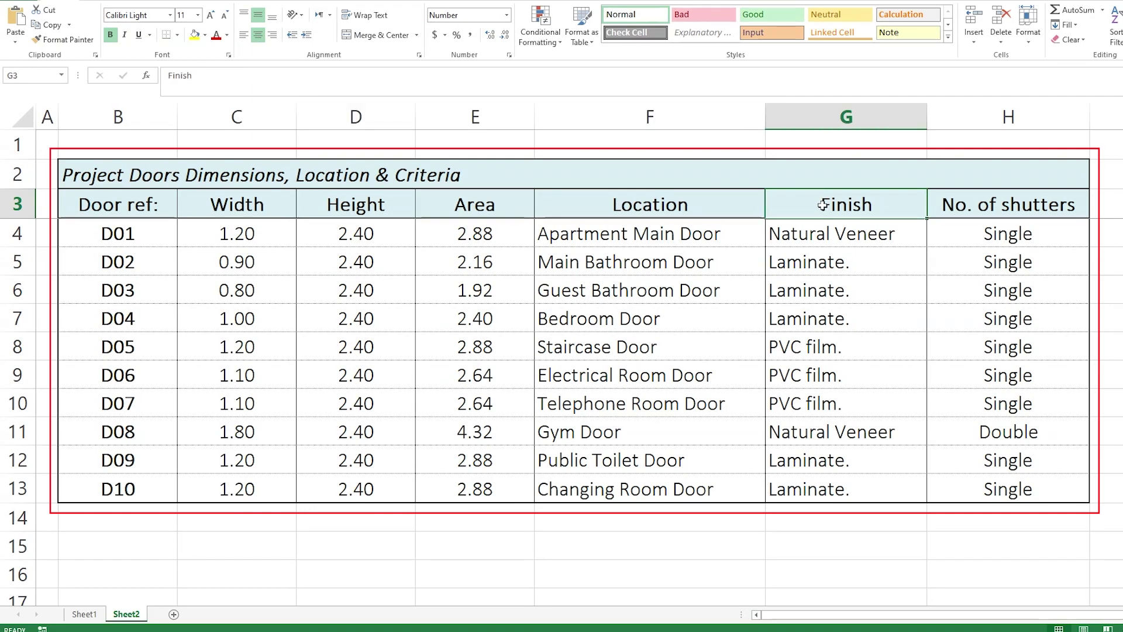
pyautogui.click(986, 205)
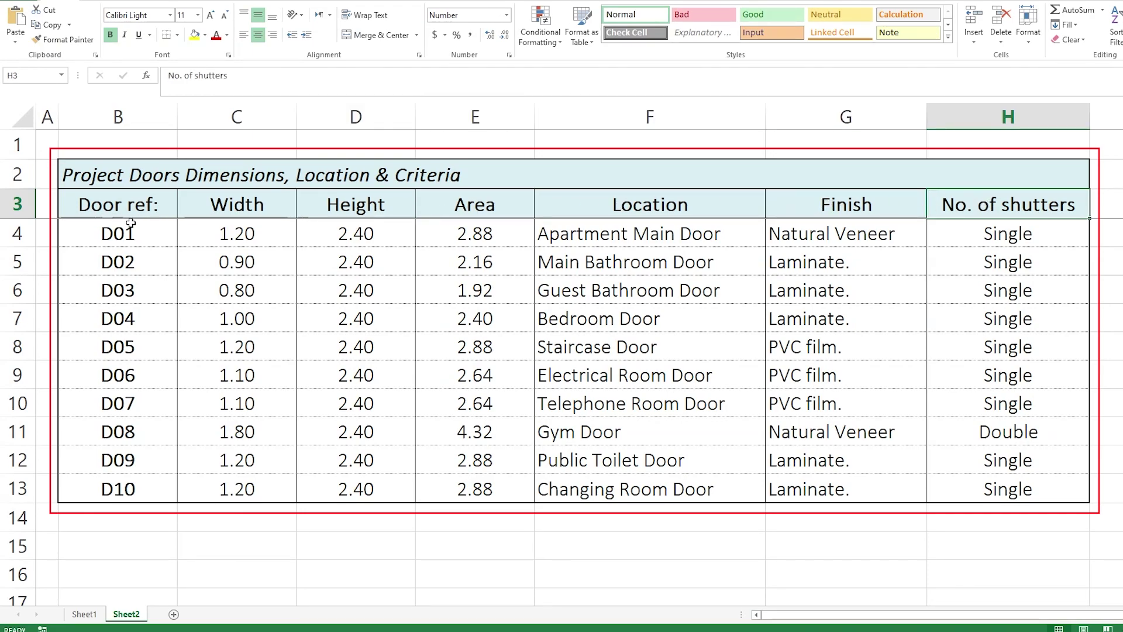
# Step: On Sheet1, locate the D02 and D03 opening rows and their empty width and height cells
pyautogui.click(87, 614)
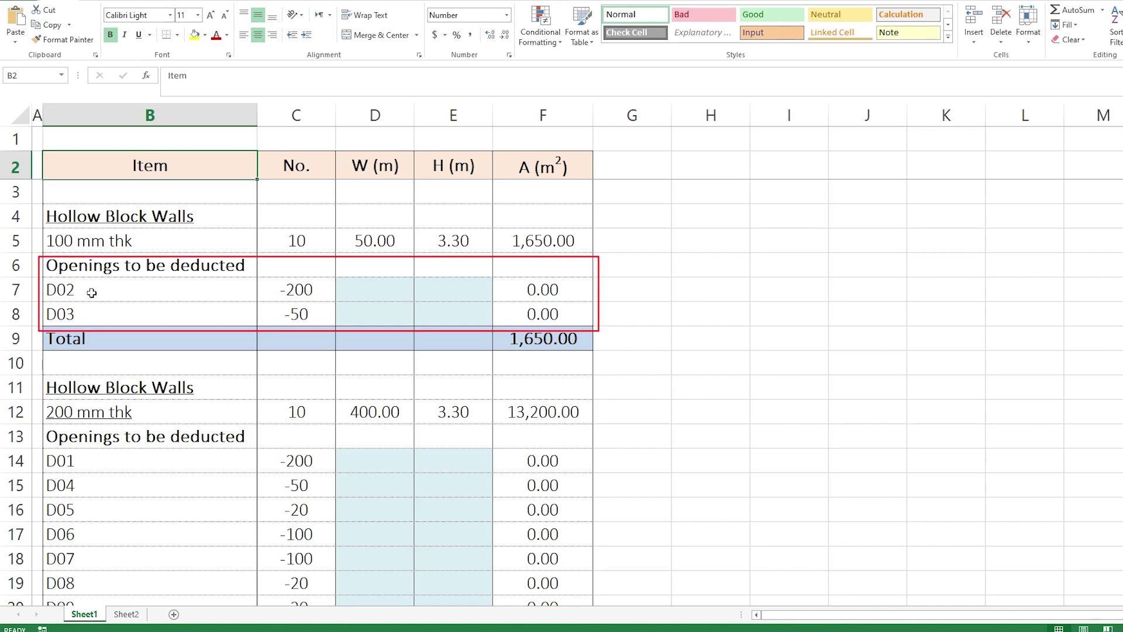
pyautogui.click(91, 293)
pyautogui.moveTo(19, 289); pyautogui.dragTo(21, 313)
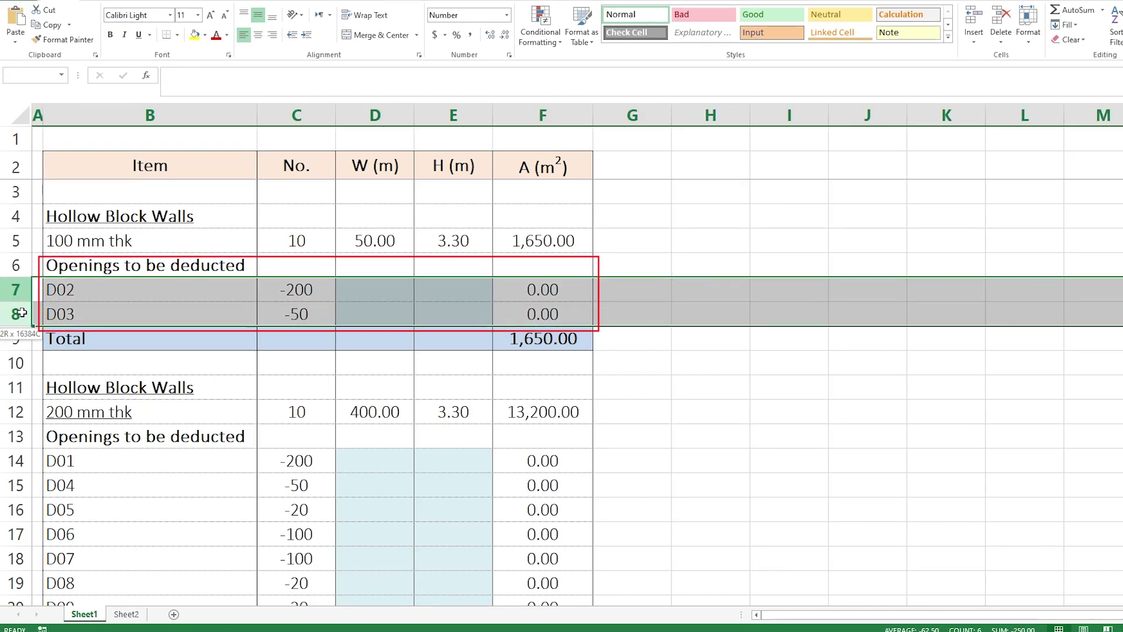
pyautogui.moveTo(381, 293); pyautogui.dragTo(459, 306)
# Step: Identify the W (m) and H (m) columns and pick D02's empty width cell
pyautogui.click(372, 172)
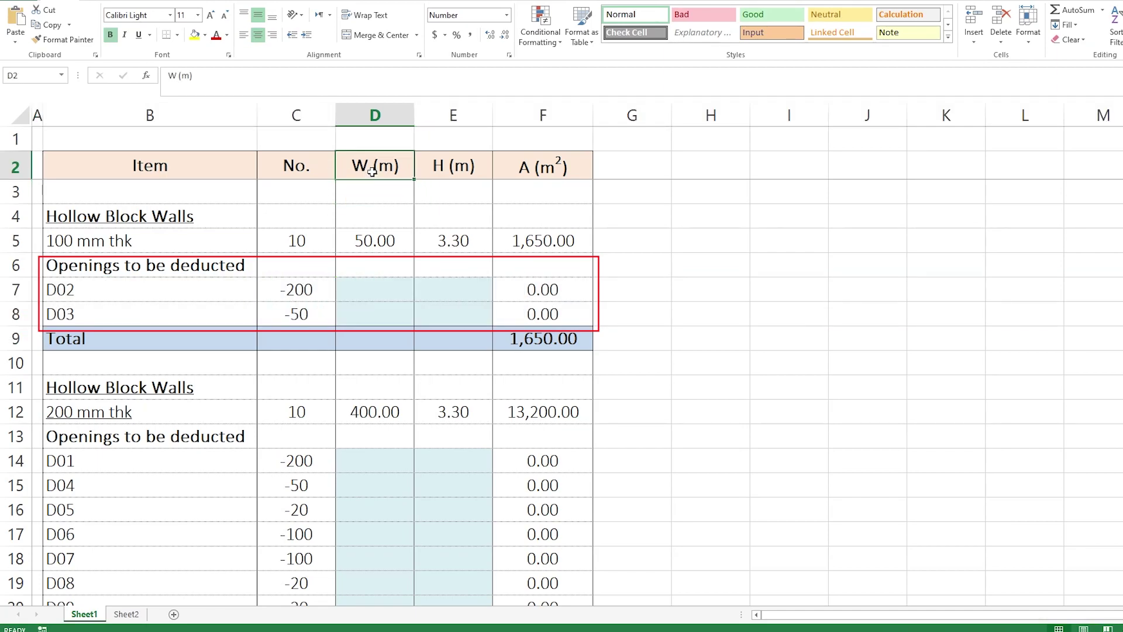
pyautogui.click(457, 169)
pyautogui.moveTo(218, 289); pyautogui.dragTo(178, 308)
pyautogui.click(371, 281)
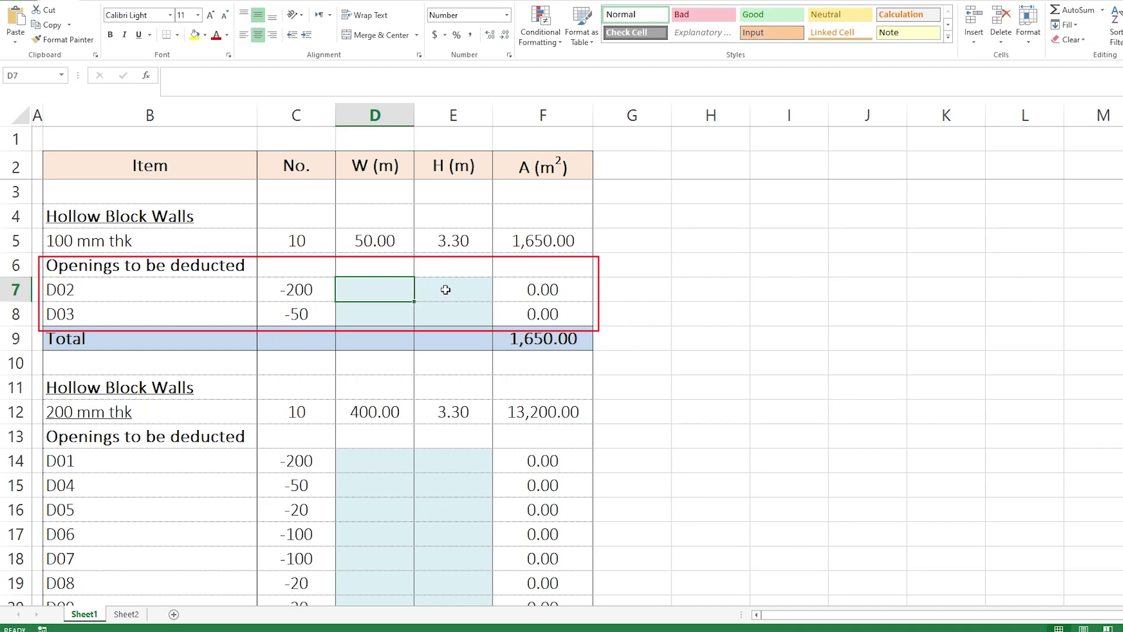
pyautogui.click(446, 290)
pyautogui.click(373, 286)
pyautogui.click(443, 286)
pyautogui.click(371, 289)
pyautogui.click(418, 296)
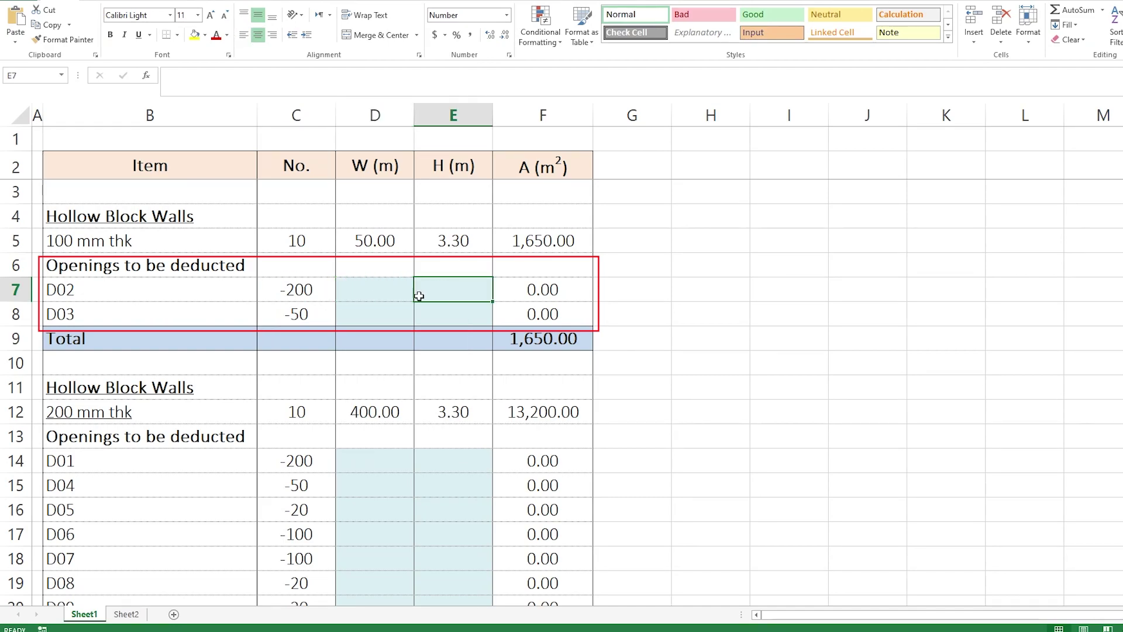
pyautogui.click(376, 286)
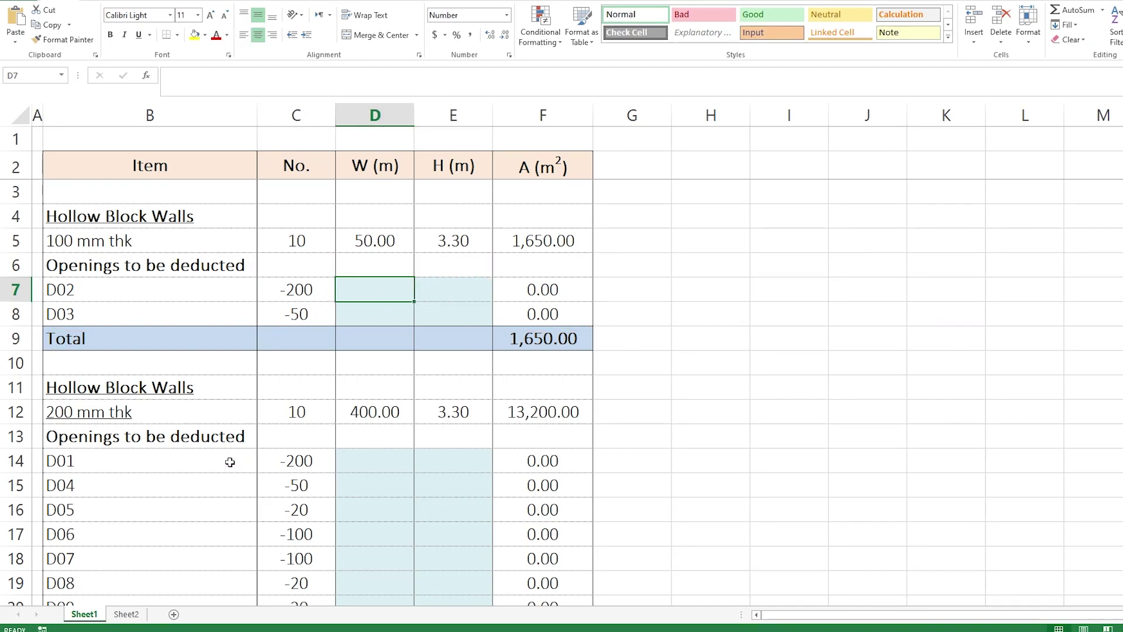
# Step: Find door D02 on Sheet2: width 0.90 and height 2.40
pyautogui.click(125, 614)
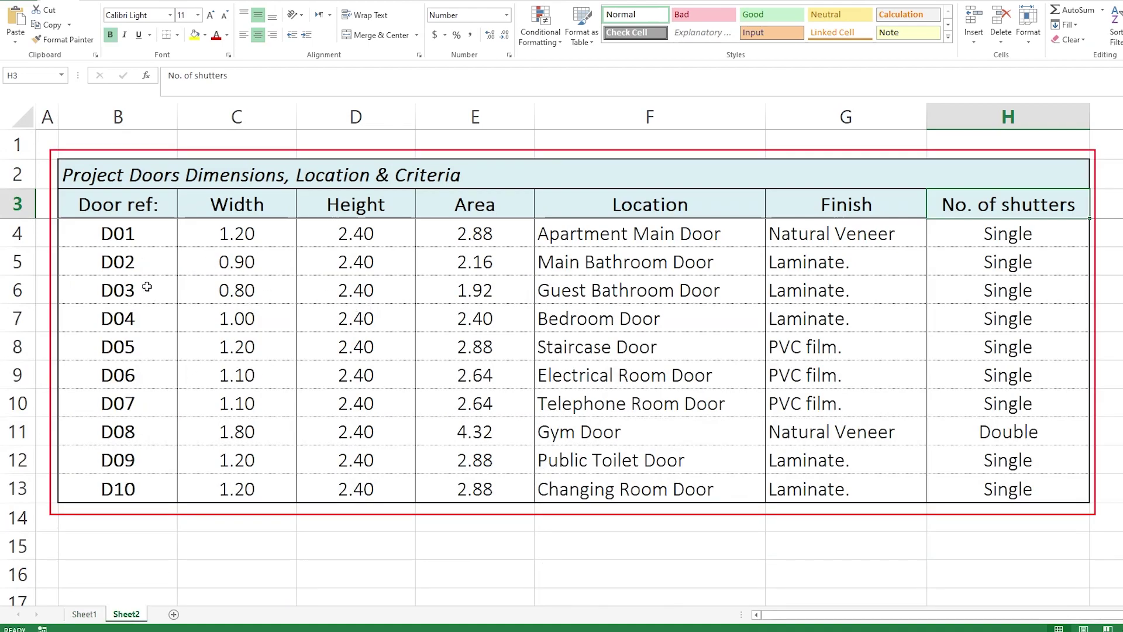
pyautogui.click(117, 260)
pyautogui.moveTo(233, 262); pyautogui.dragTo(330, 260)
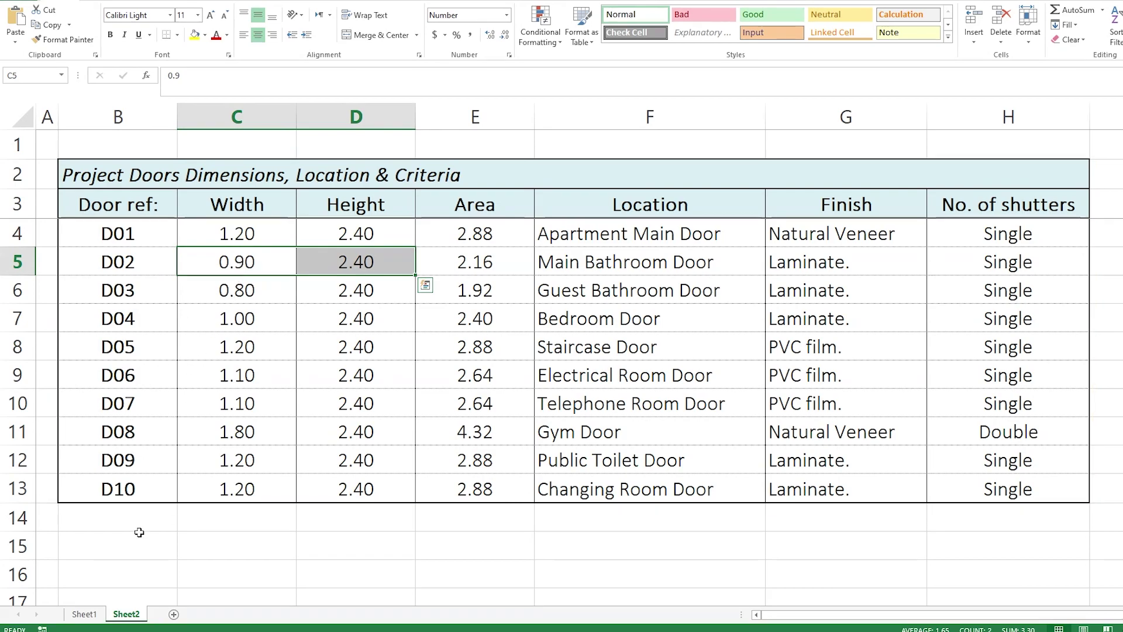
pyautogui.click(251, 266)
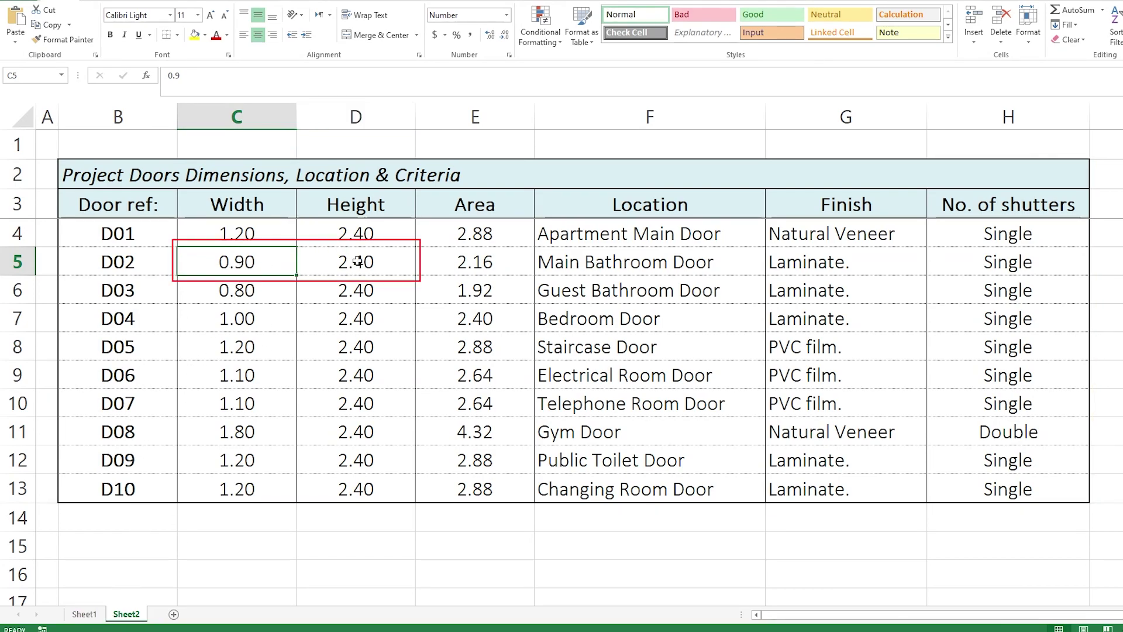
pyautogui.press('Right')
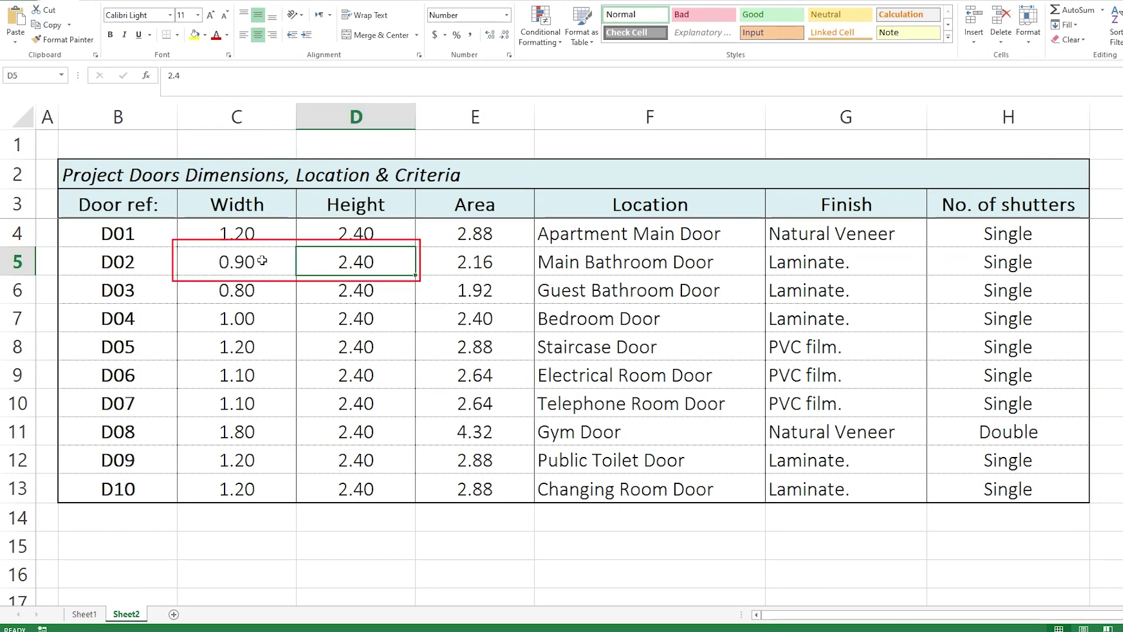
# Step: In D02's width cell D7 on Sheet1, type =vlo and insert the VLOOKUP function
pyautogui.click(85, 614)
pyautogui.click(436, 285)
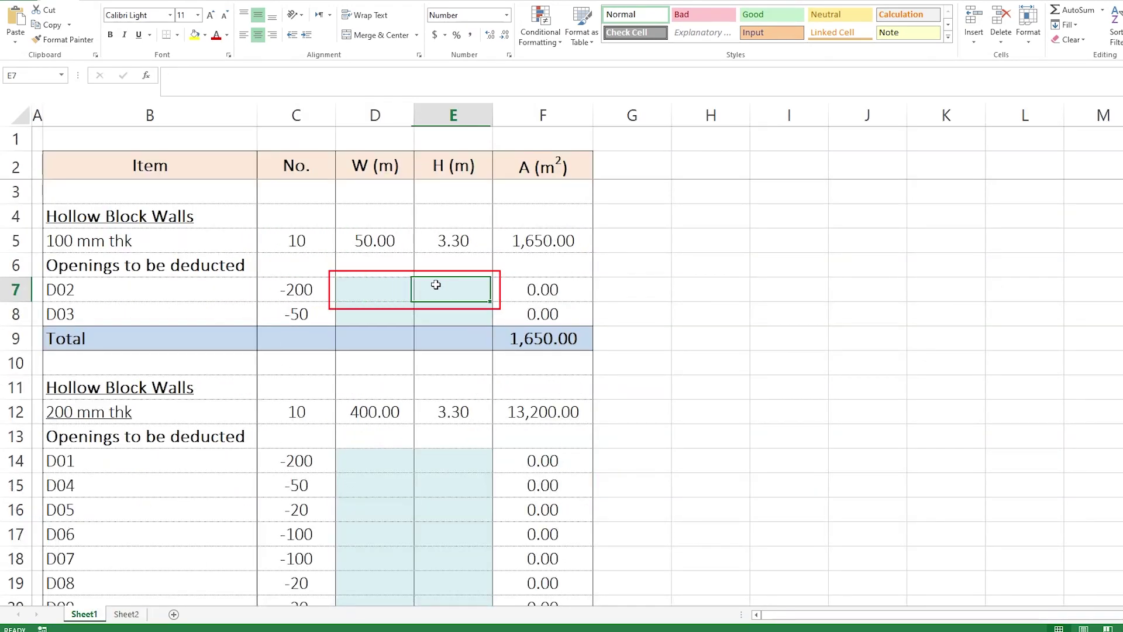
pyautogui.click(386, 289)
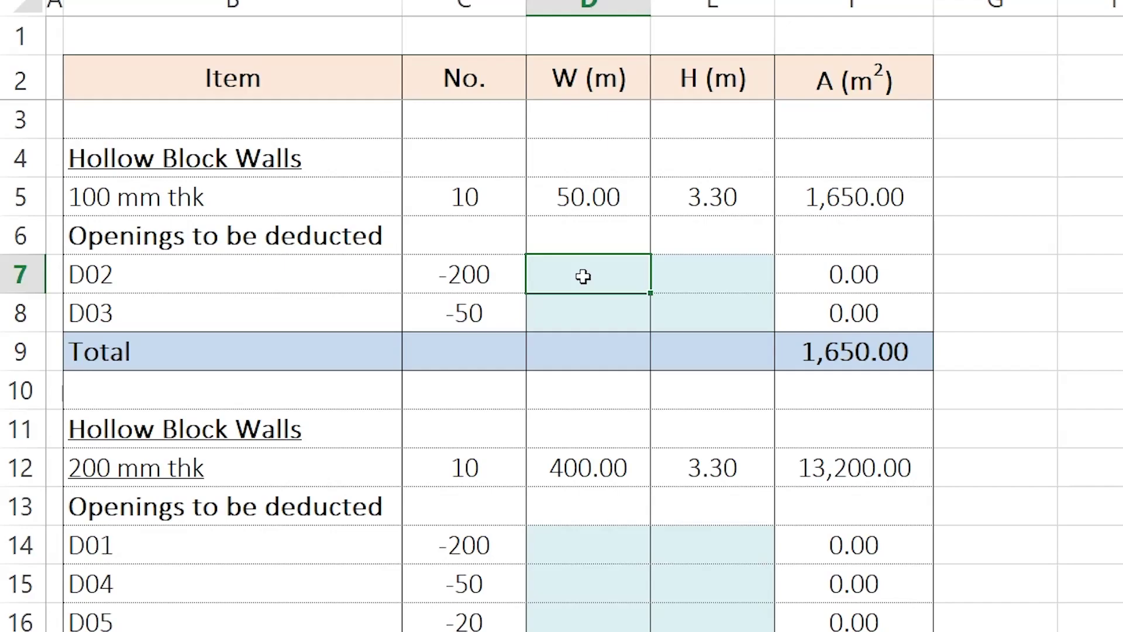
pyautogui.write('=')
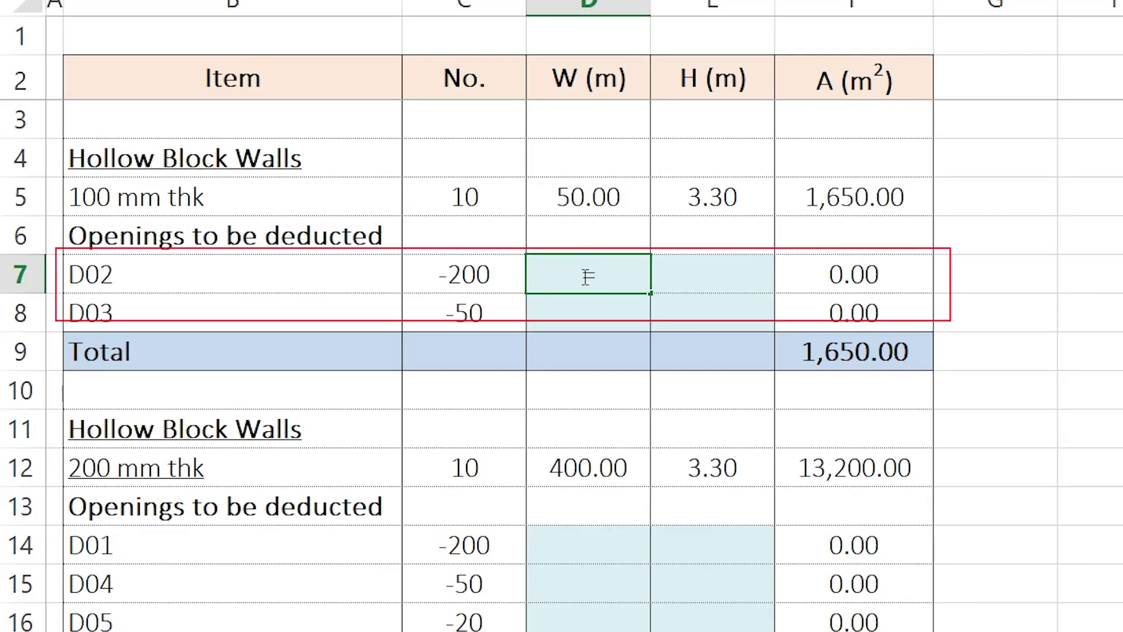
pyautogui.write('vlo')
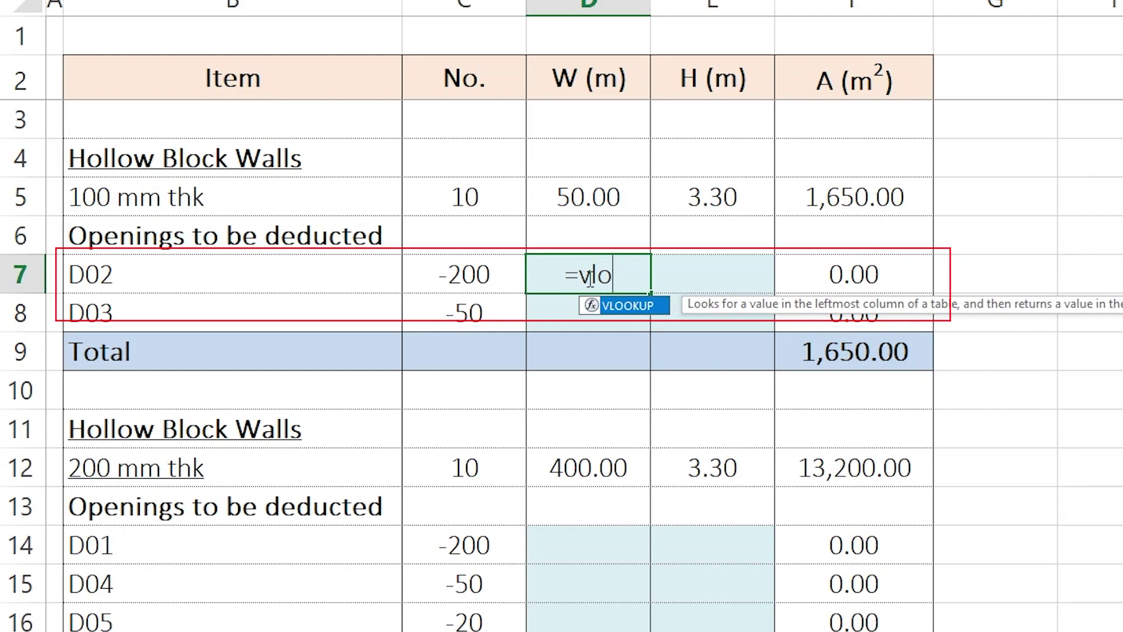
pyautogui.moveTo(579, 279); pyautogui.dragTo(621, 283)
pyautogui.click(620, 280)
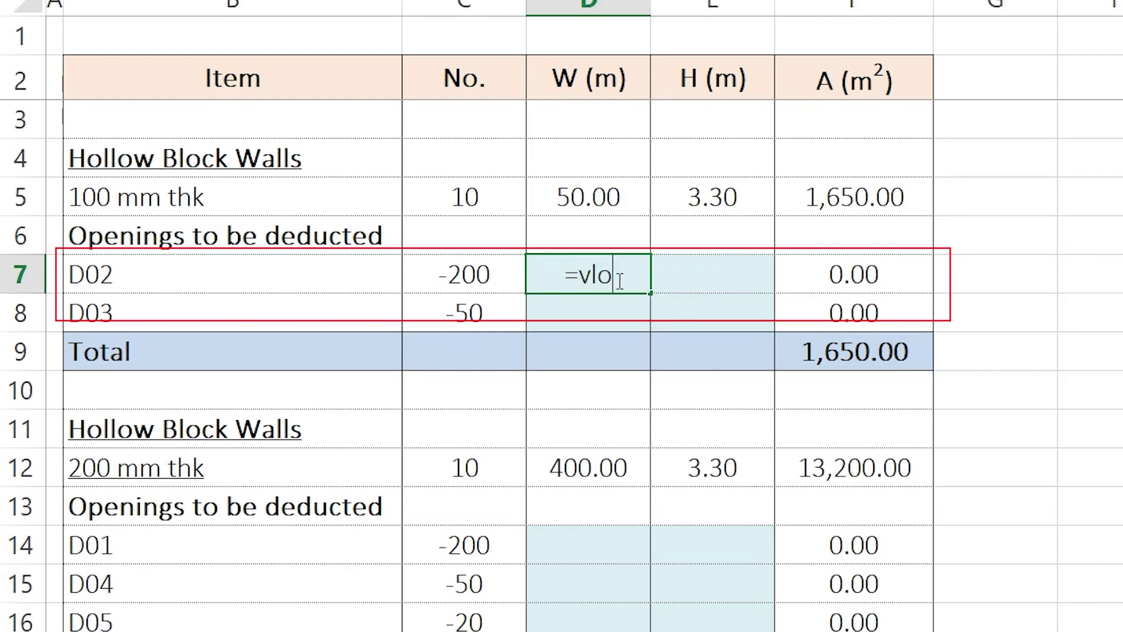
pyautogui.write('c')
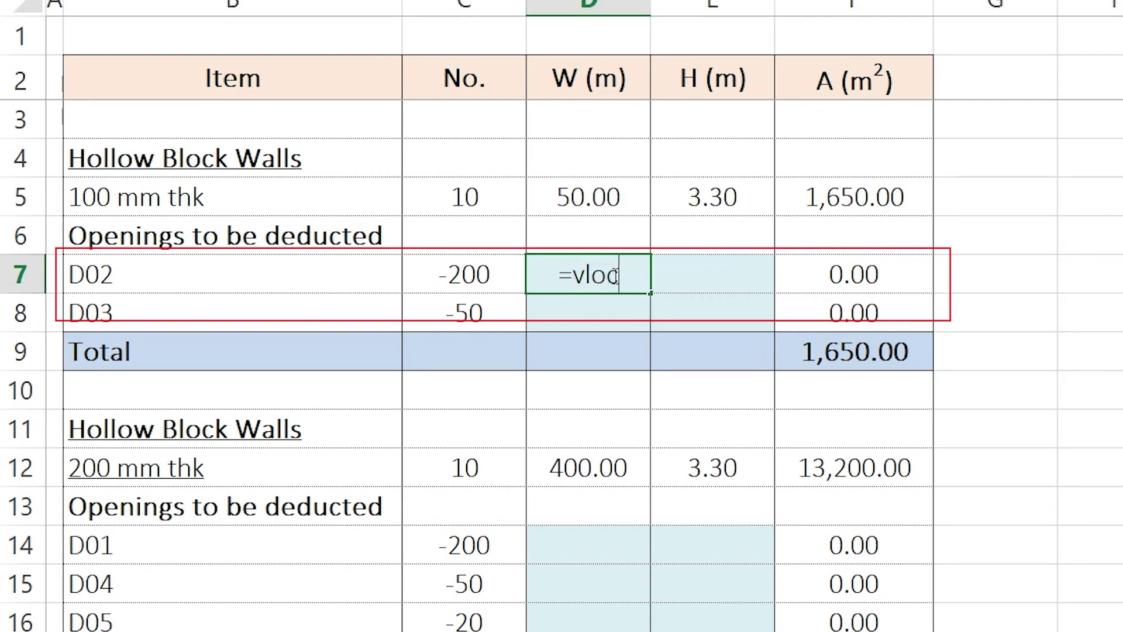
pyautogui.press('BackSpace')
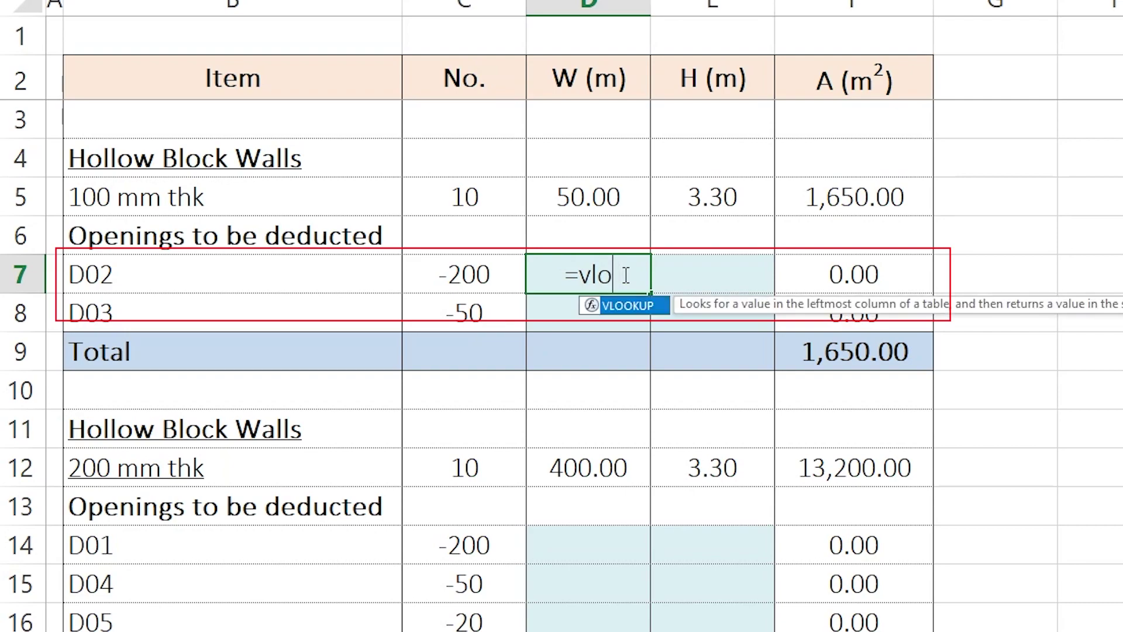
pyautogui.doubleClick(629, 306)
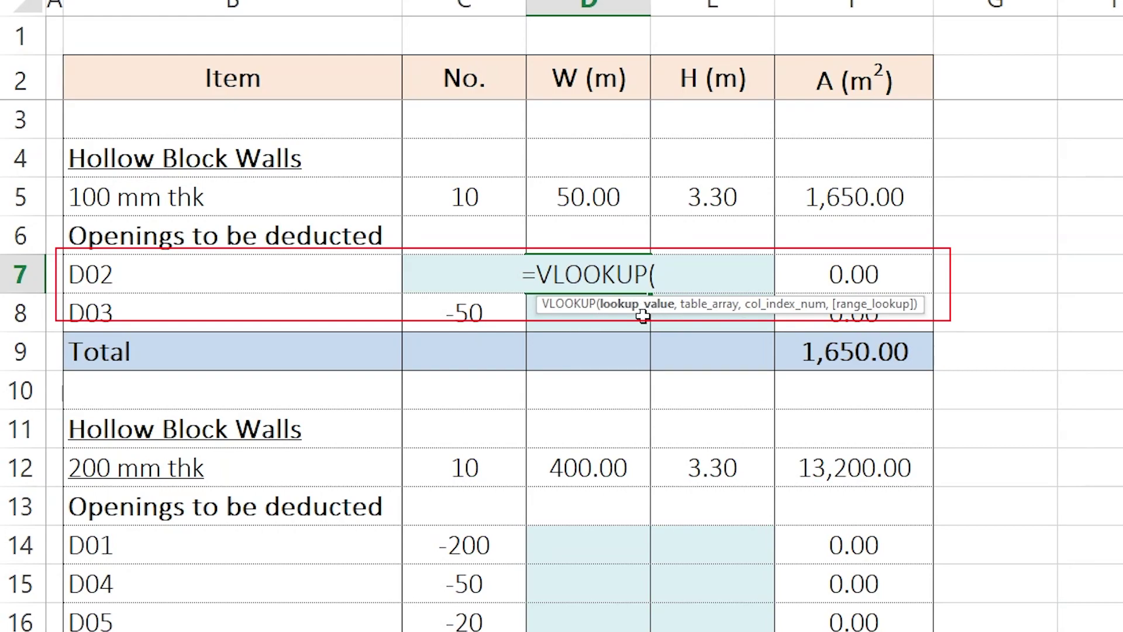
# Step: Set B7, holding door D02, as the lookup value
pyautogui.click(194, 279)
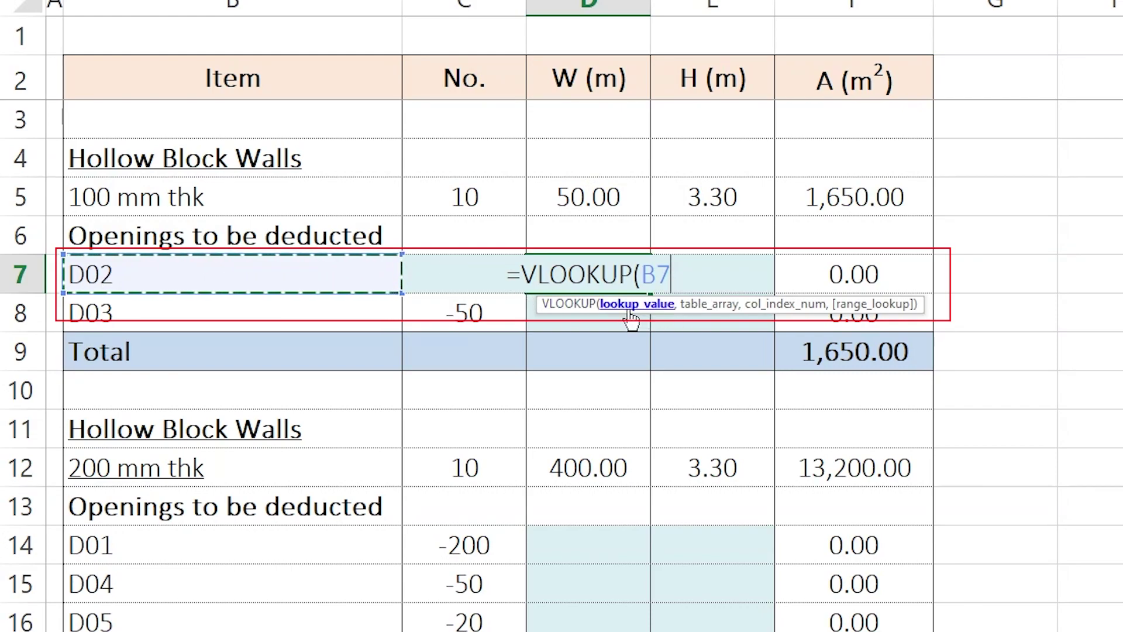
pyautogui.moveTo(643, 274); pyautogui.dragTo(660, 277)
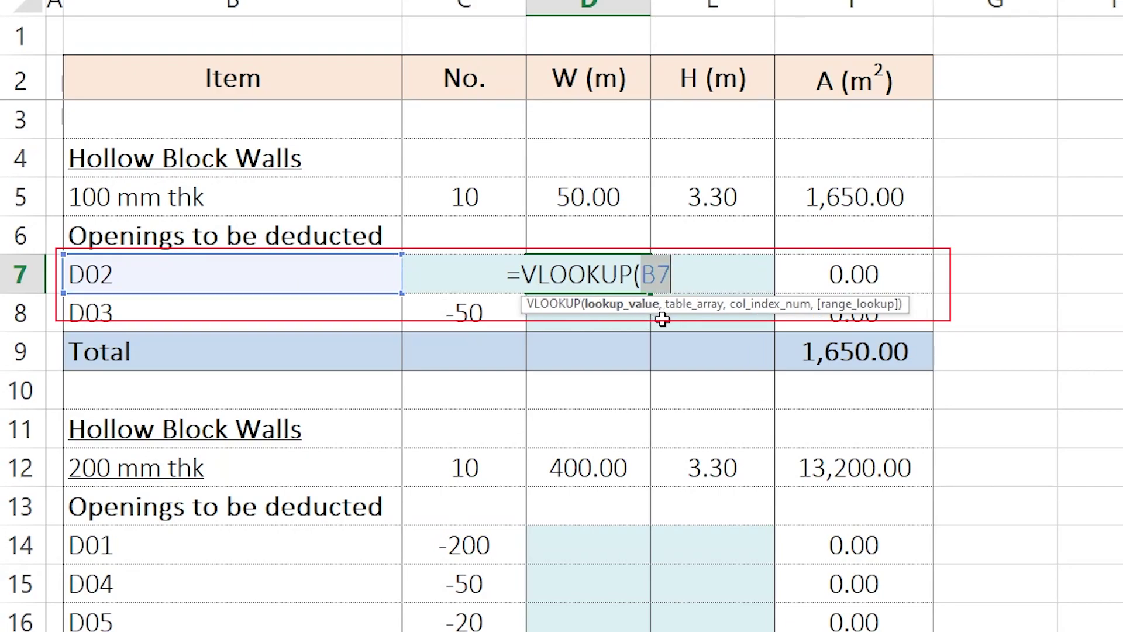
pyautogui.click(683, 277)
# Step: Add the Sheet2 door table as the table array, so the formula reads =VLOOKUP(B7,Sheet2!B2:H13,
pyautogui.write(',')
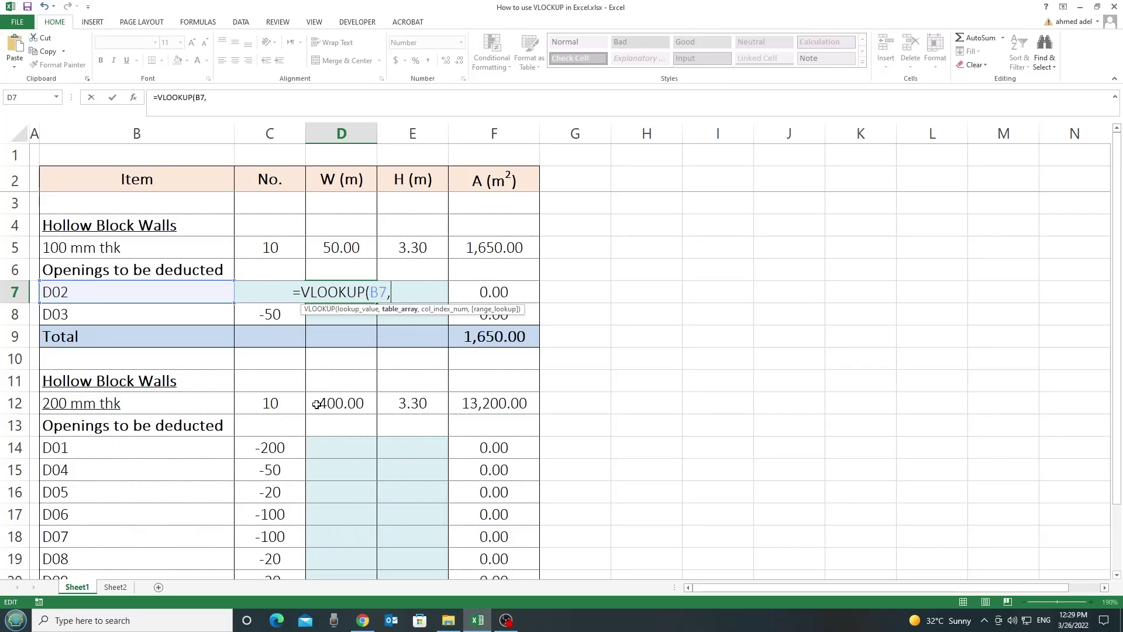
pyautogui.click(118, 592)
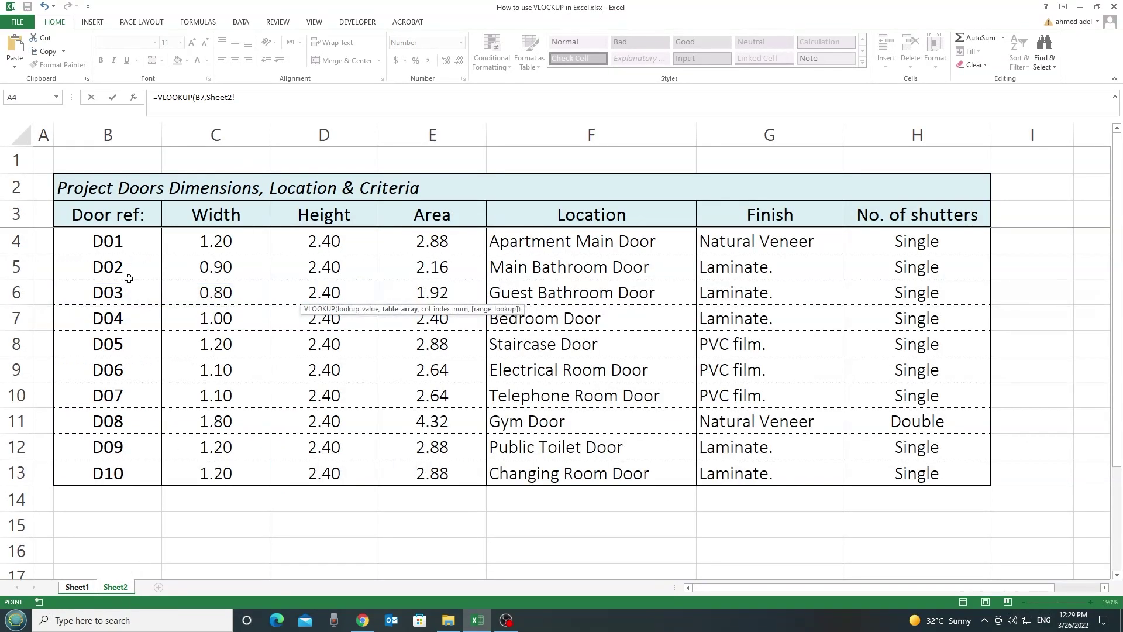
pyautogui.moveTo(105, 187); pyautogui.dragTo(854, 462)
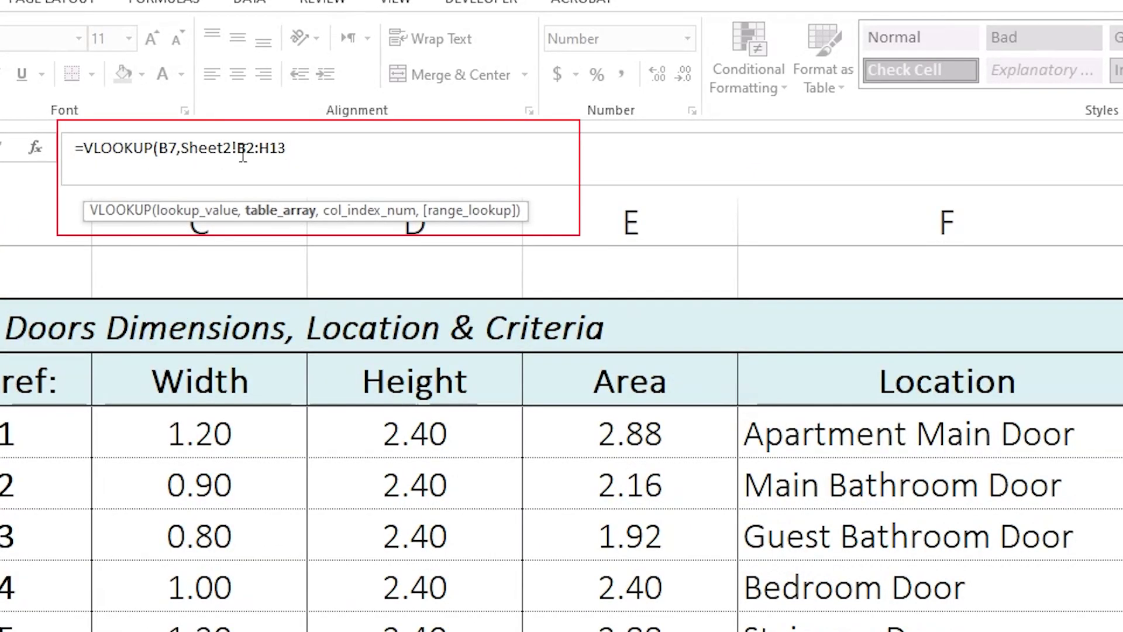
pyautogui.doubleClick(168, 148)
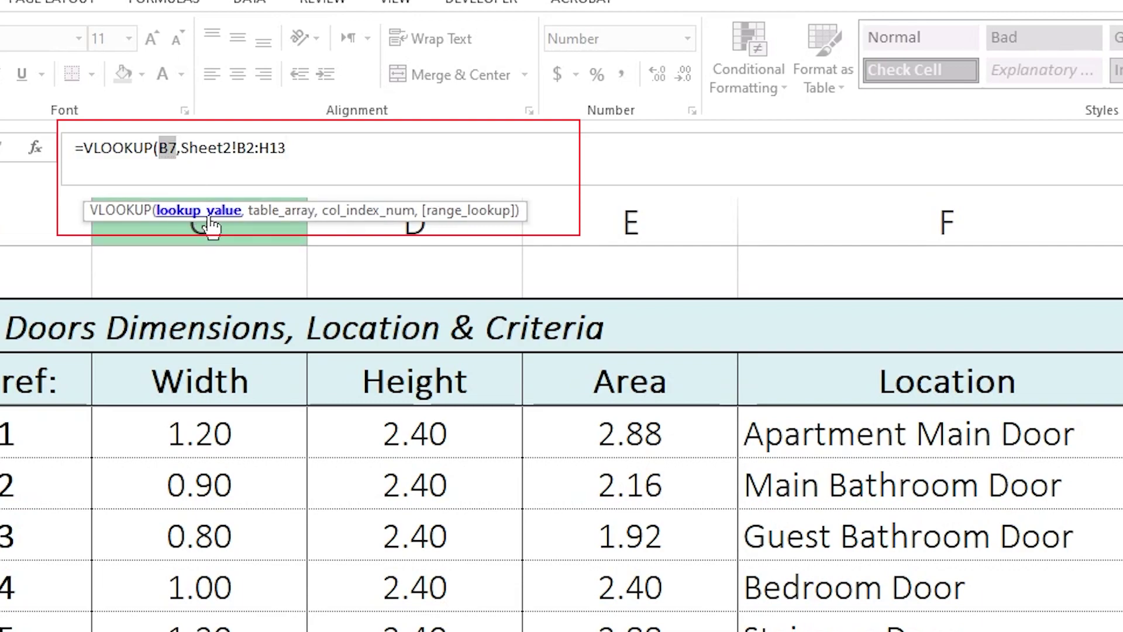
pyautogui.moveTo(181, 147); pyautogui.dragTo(286, 148)
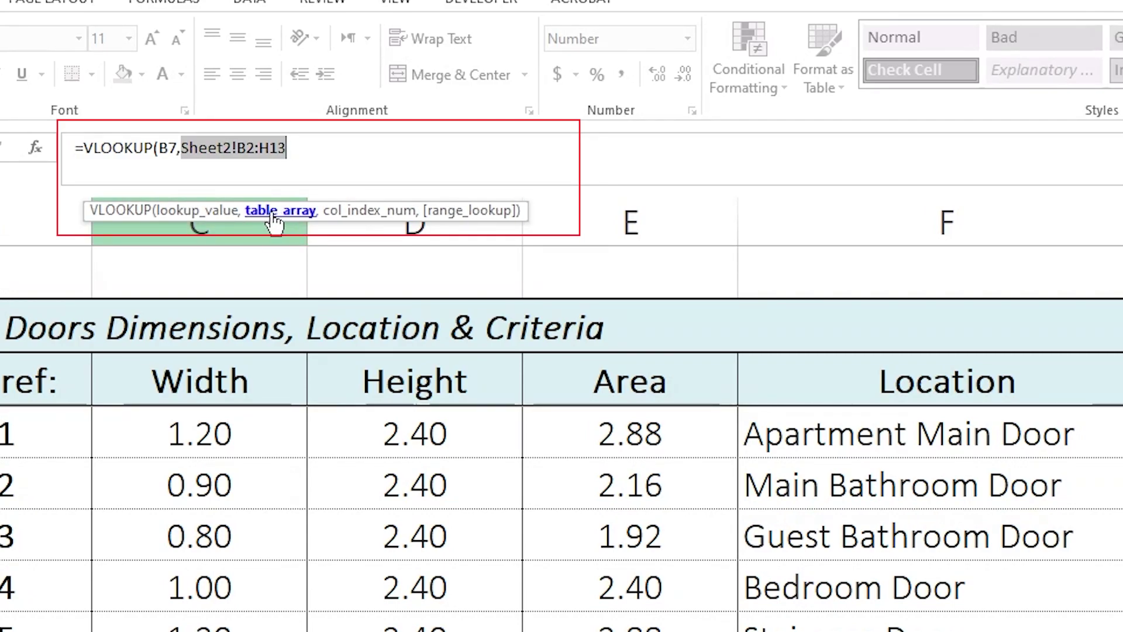
pyautogui.click(299, 151)
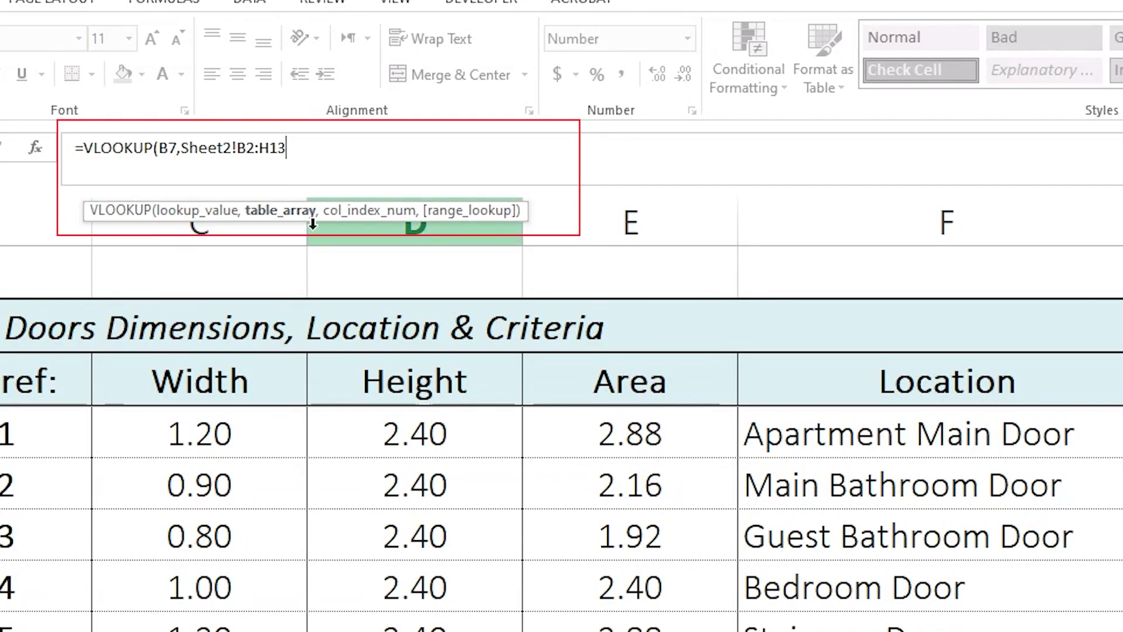
# Step: Finish D7 as =VLOOKUP(B7,Sheet2!B2:H13,2,FALSE), returning D02's width of 0.90
pyautogui.write(',')
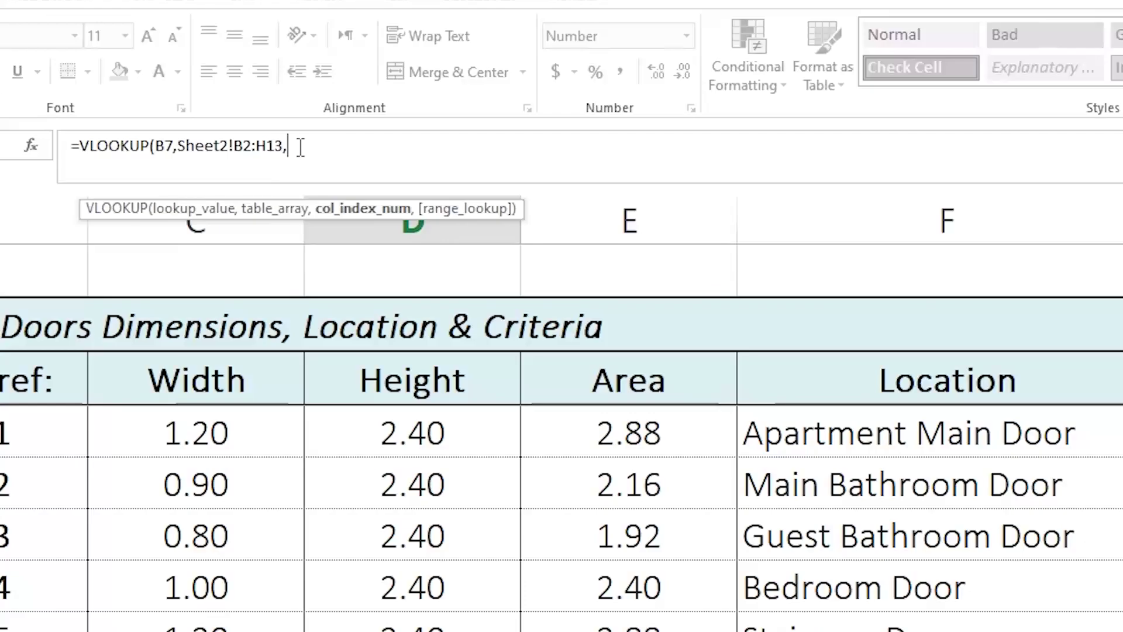
pyautogui.write('2')
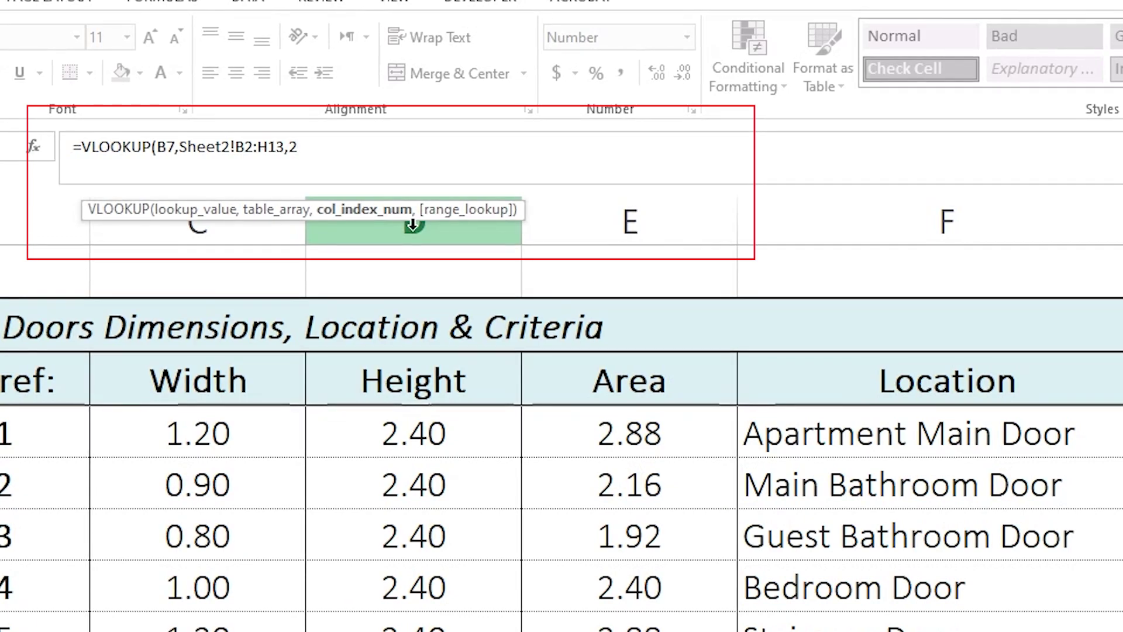
pyautogui.write(',')
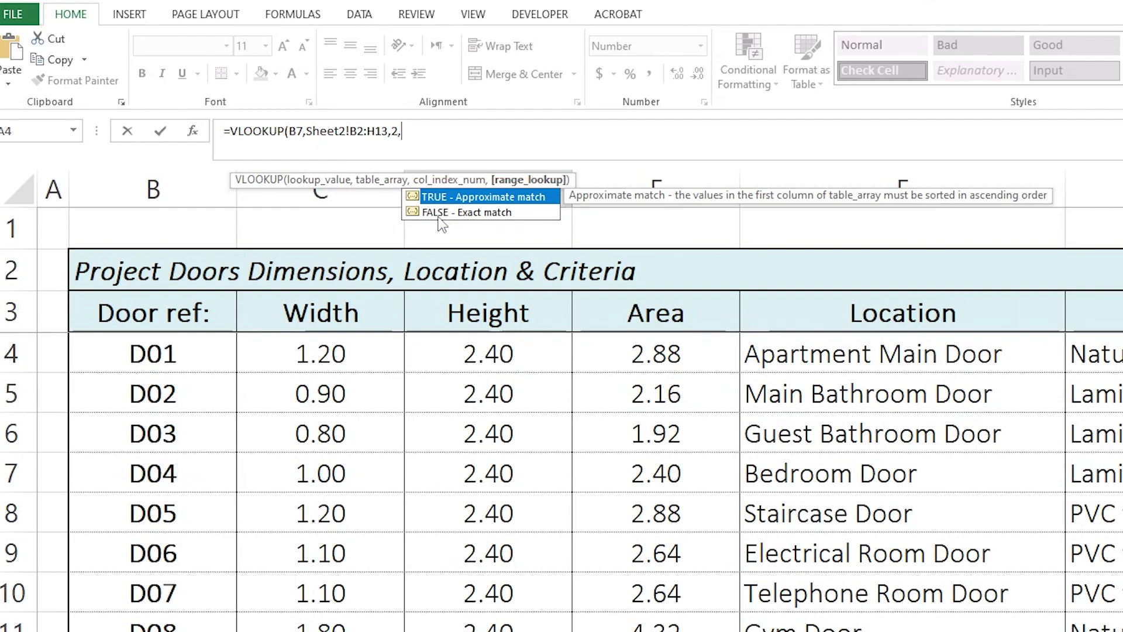
pyautogui.write('fls')
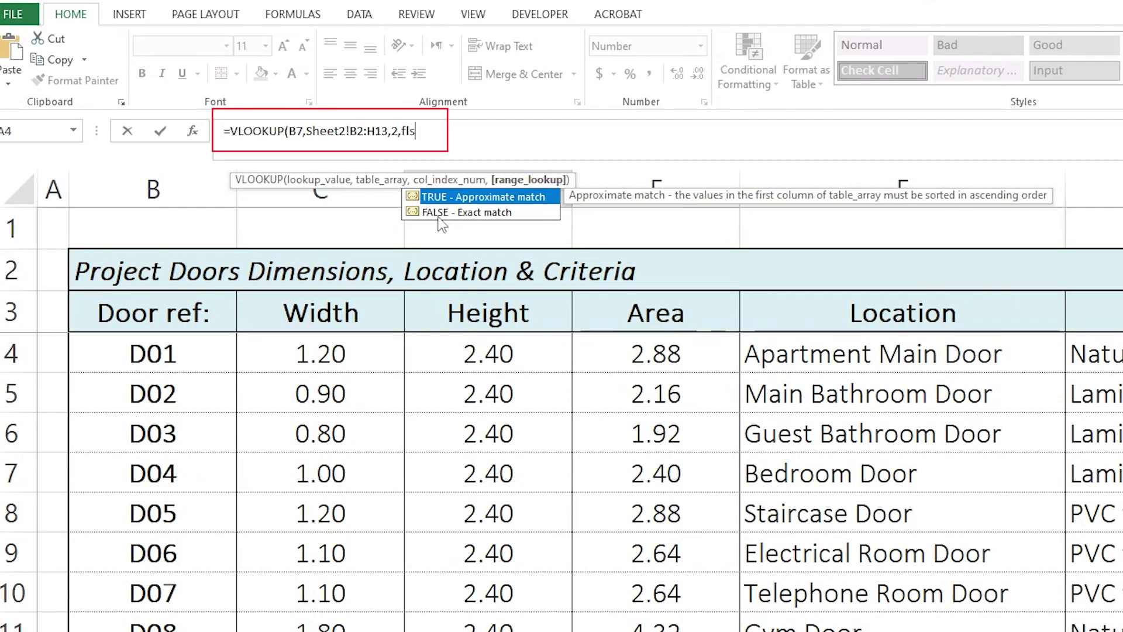
pyautogui.press('BackSpace')
pyautogui.press('BackSpace')
pyautogui.write('alse)')
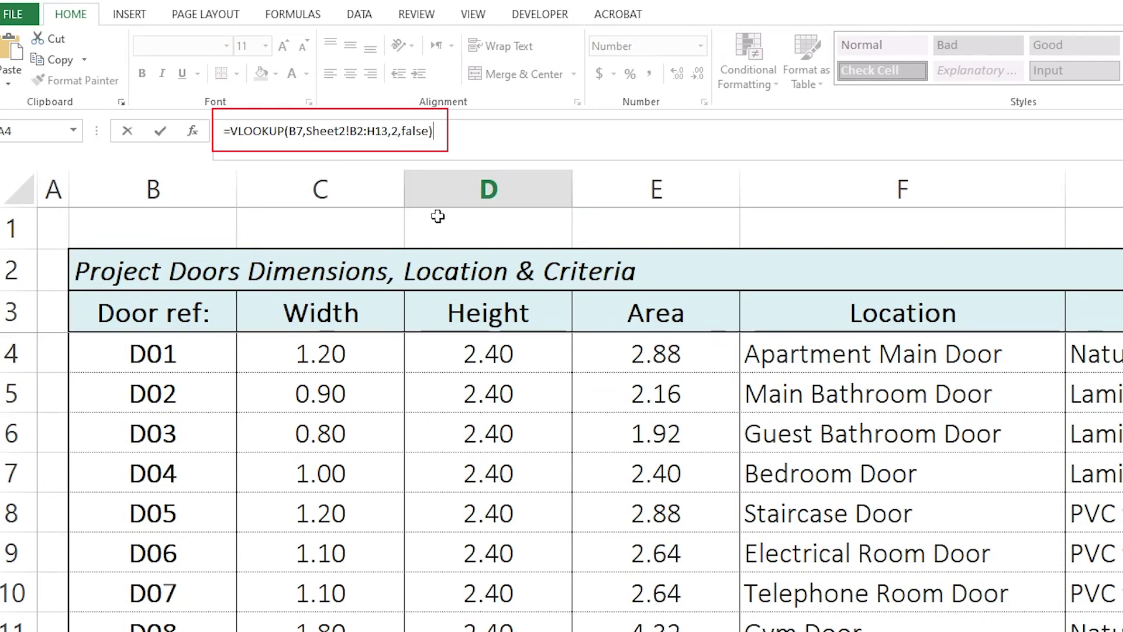
pyautogui.press('Return')
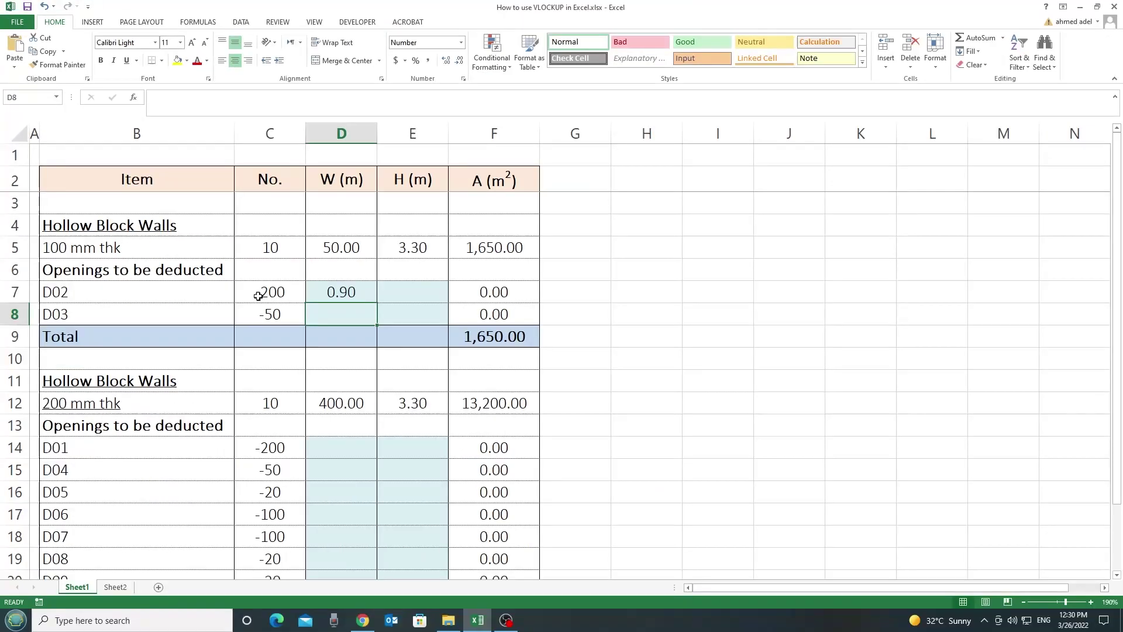
pyautogui.click(78, 429)
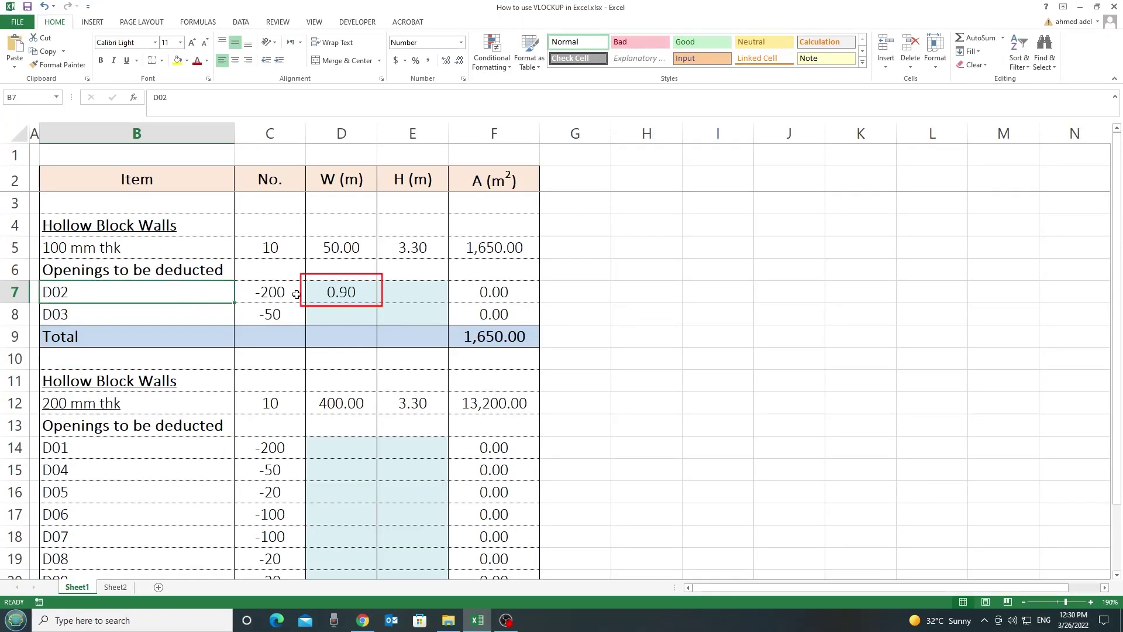
pyautogui.click(333, 292)
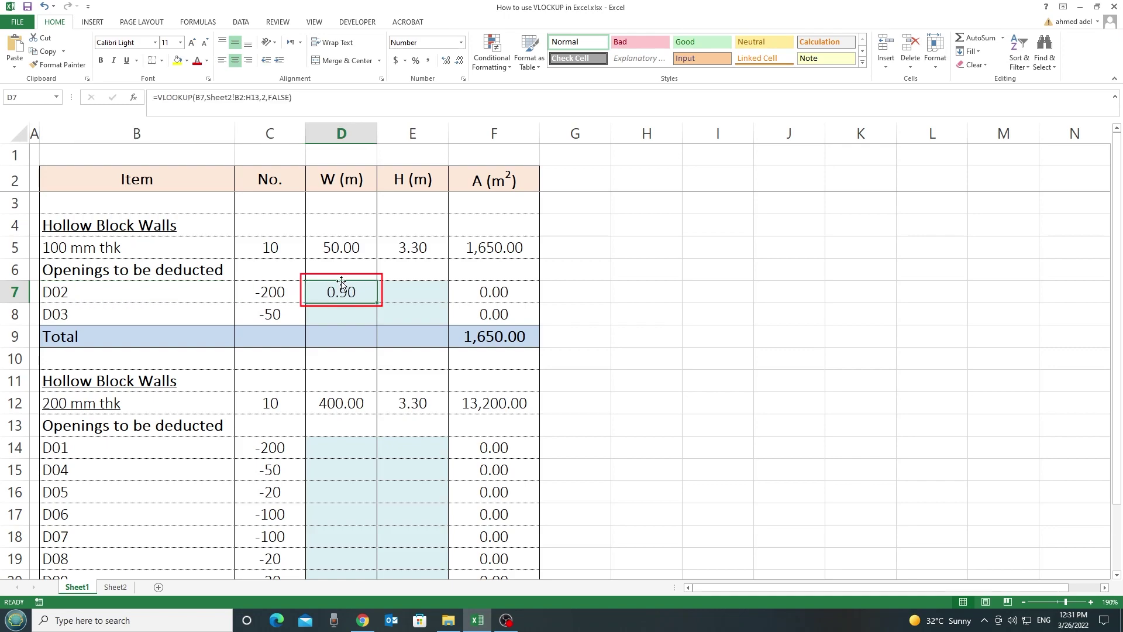
pyautogui.hotkey('ctrl', 'c')
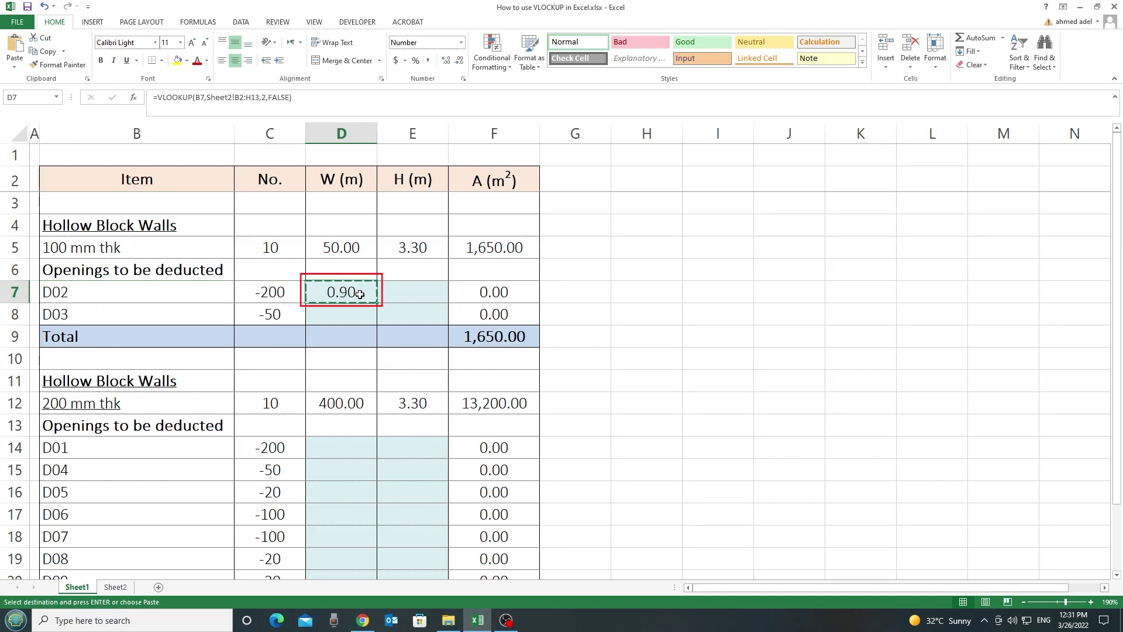
pyautogui.click(405, 292)
pyautogui.rightClick(405, 292)
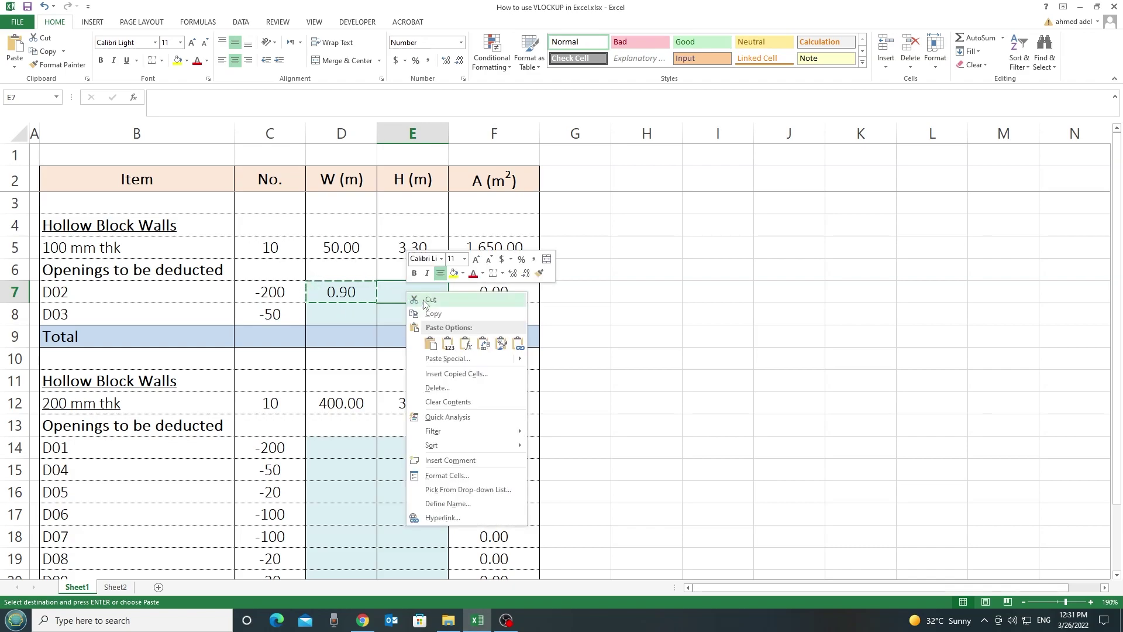
pyautogui.click(465, 346)
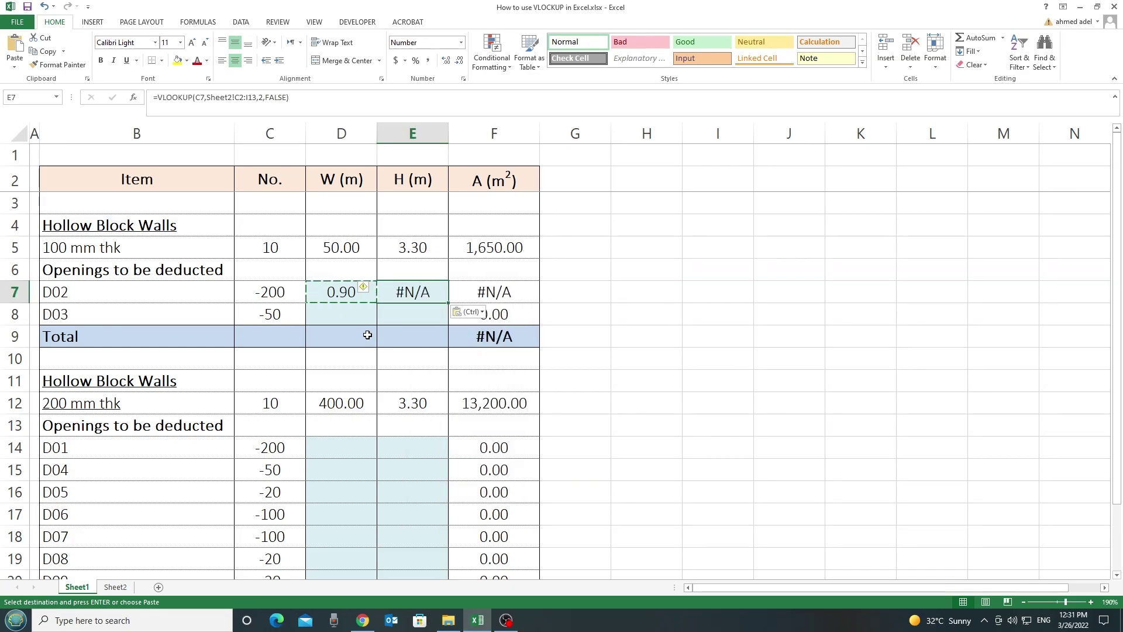
pyautogui.press('Escape')
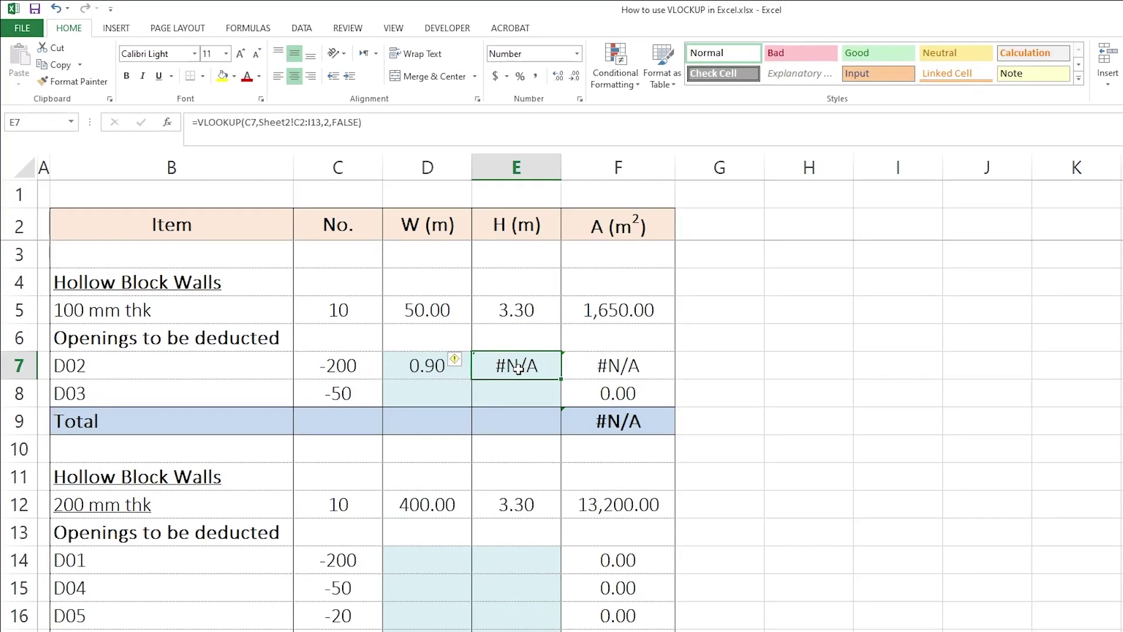
pyautogui.doubleClick(518, 367)
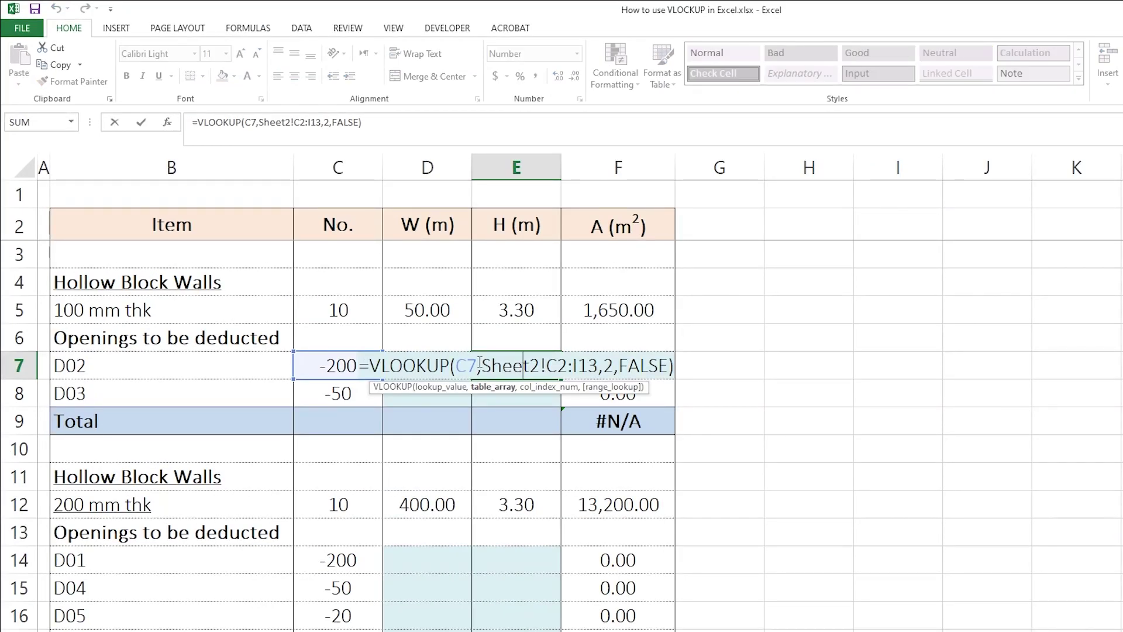
pyautogui.moveTo(476, 364); pyautogui.dragTo(455, 365)
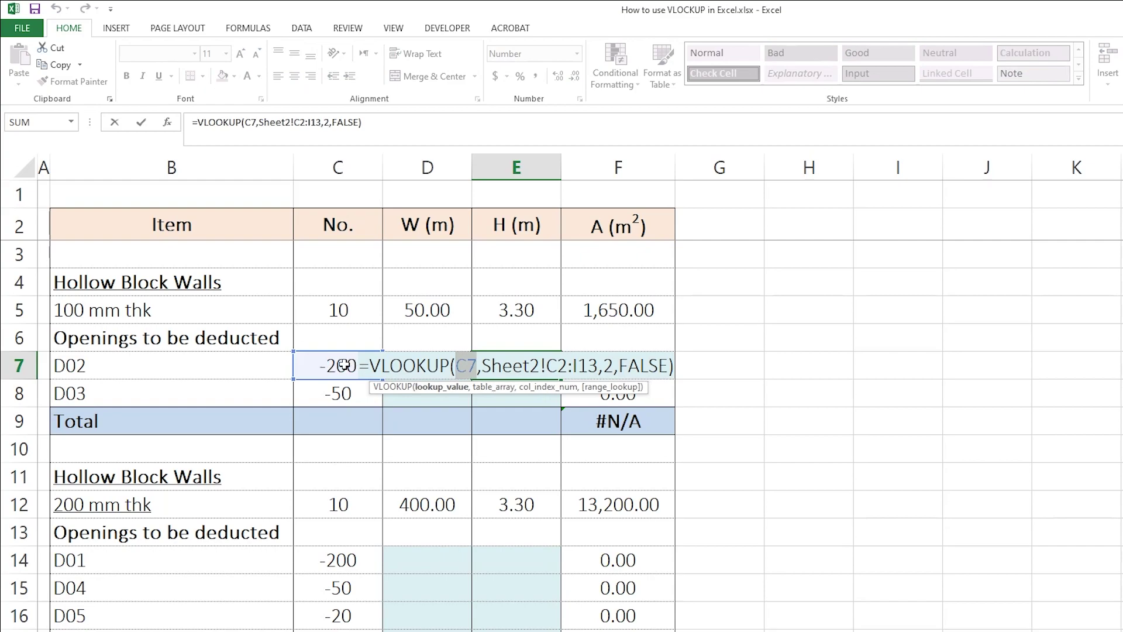
pyautogui.press('Escape')
pyautogui.click(414, 371)
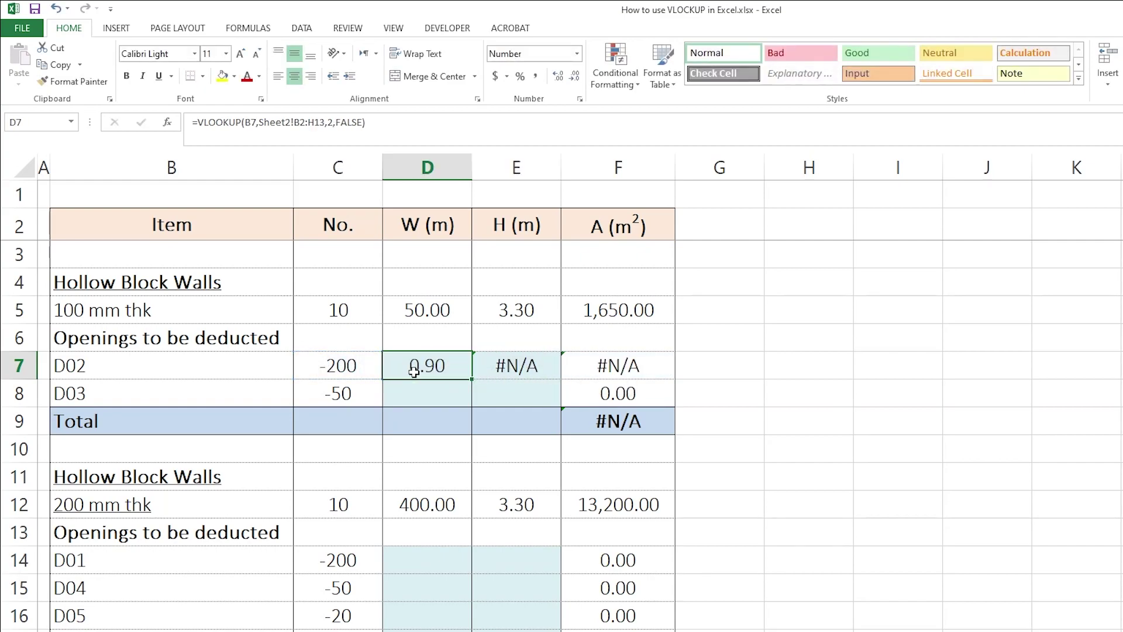
pyautogui.click(500, 365)
pyautogui.click(421, 366)
pyautogui.click(509, 365)
pyautogui.doubleClick(514, 367)
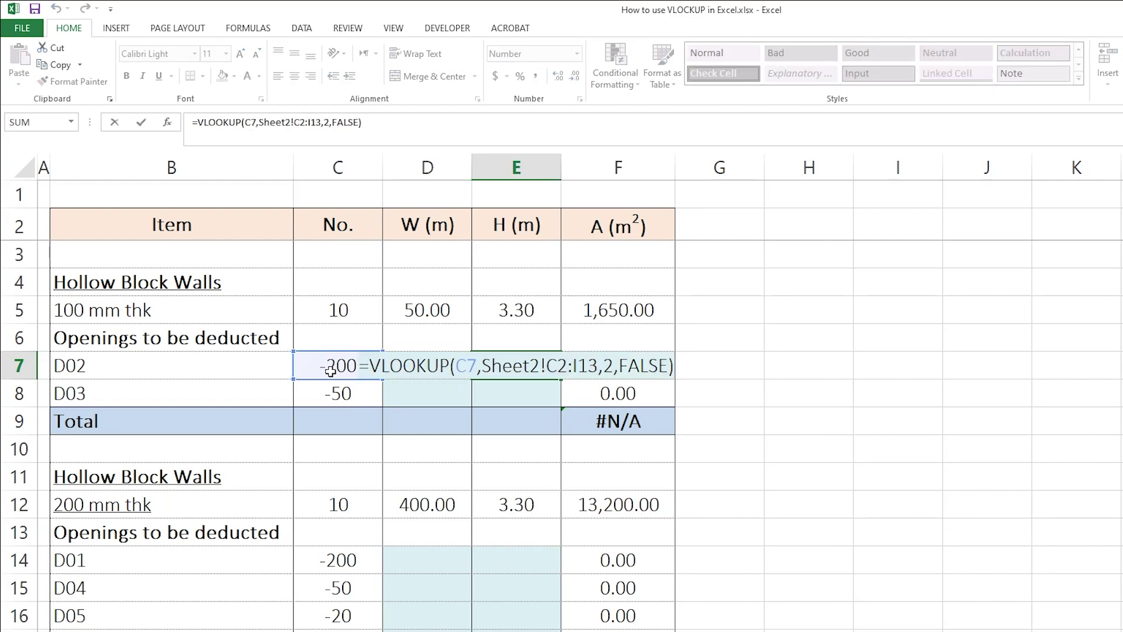
pyautogui.click(273, 368)
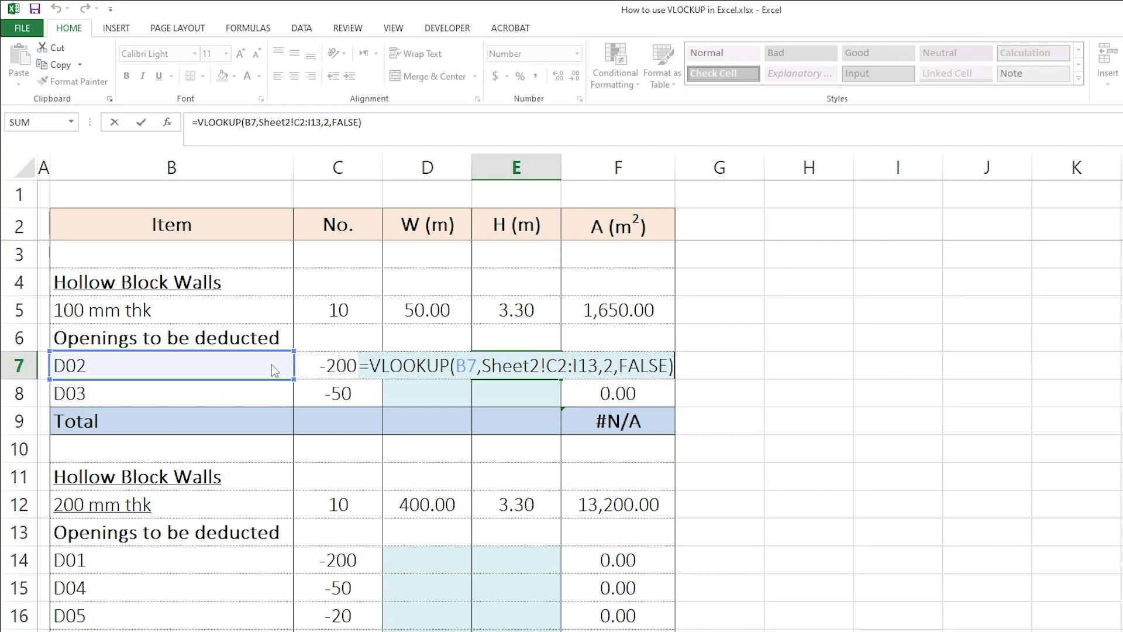
pyautogui.click(310, 367)
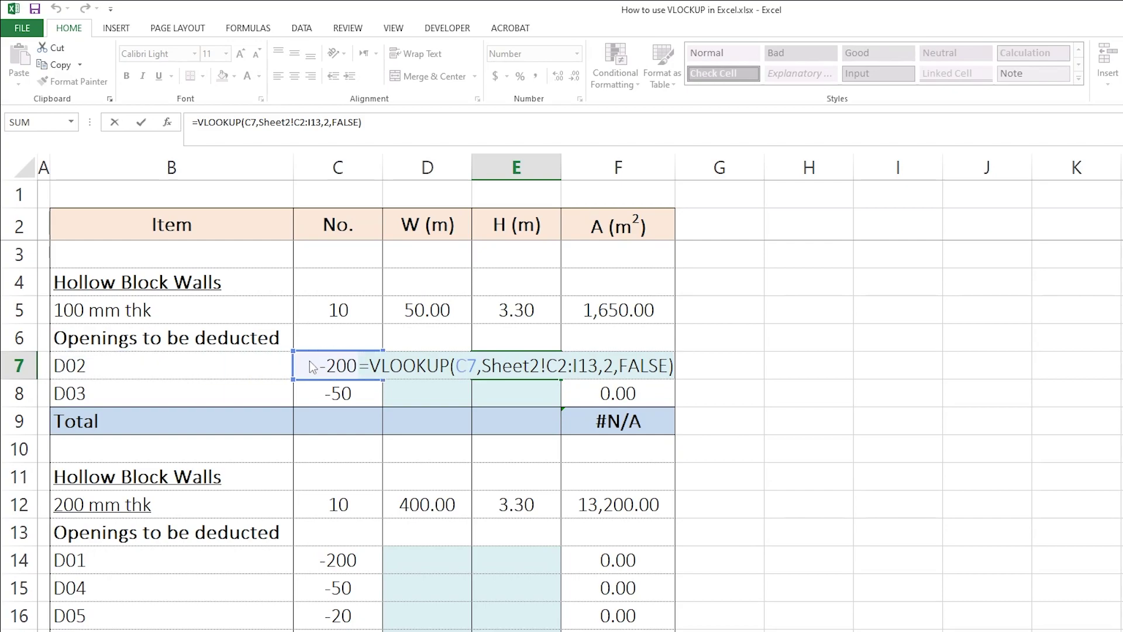
pyautogui.press('Escape')
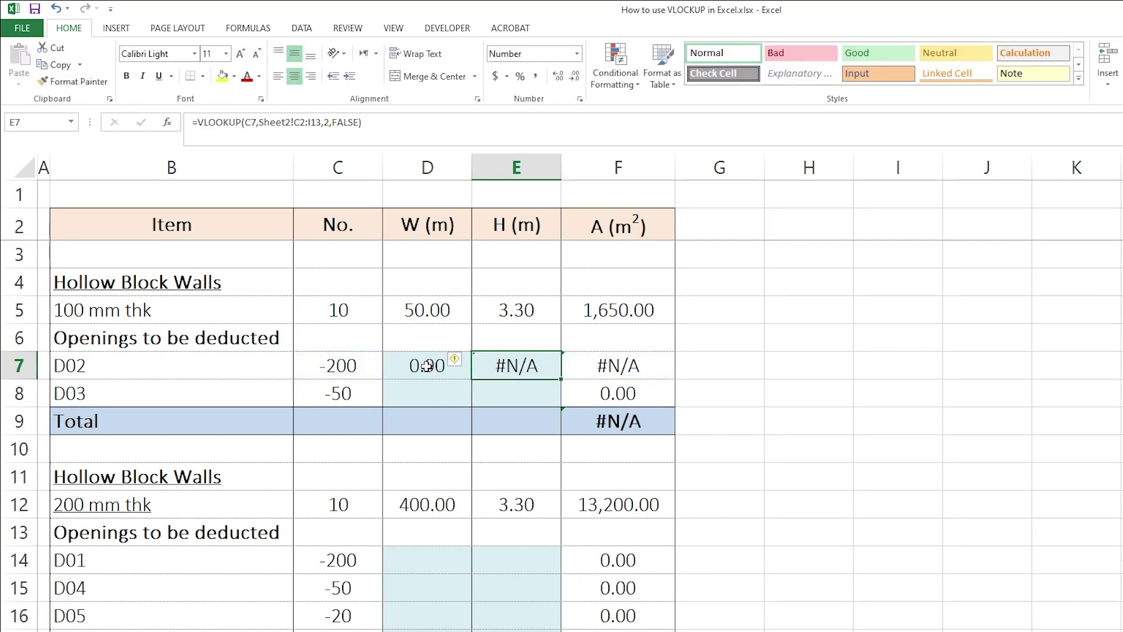
pyautogui.click(437, 366)
pyautogui.click(523, 369)
pyautogui.press('Delete')
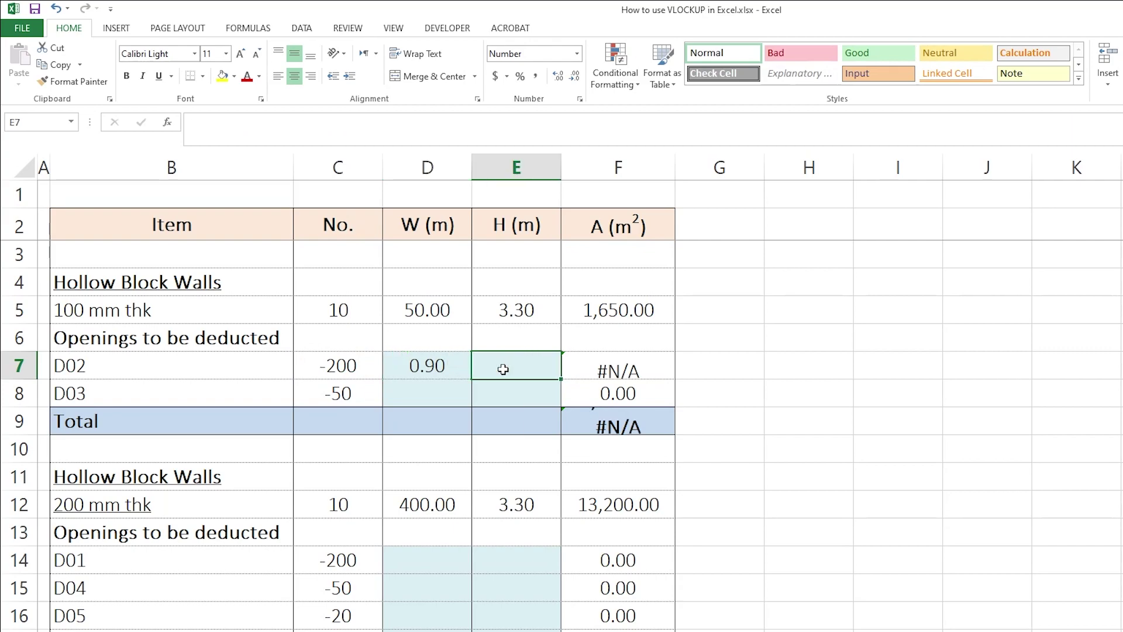
pyautogui.click(428, 362)
pyautogui.press('F2')
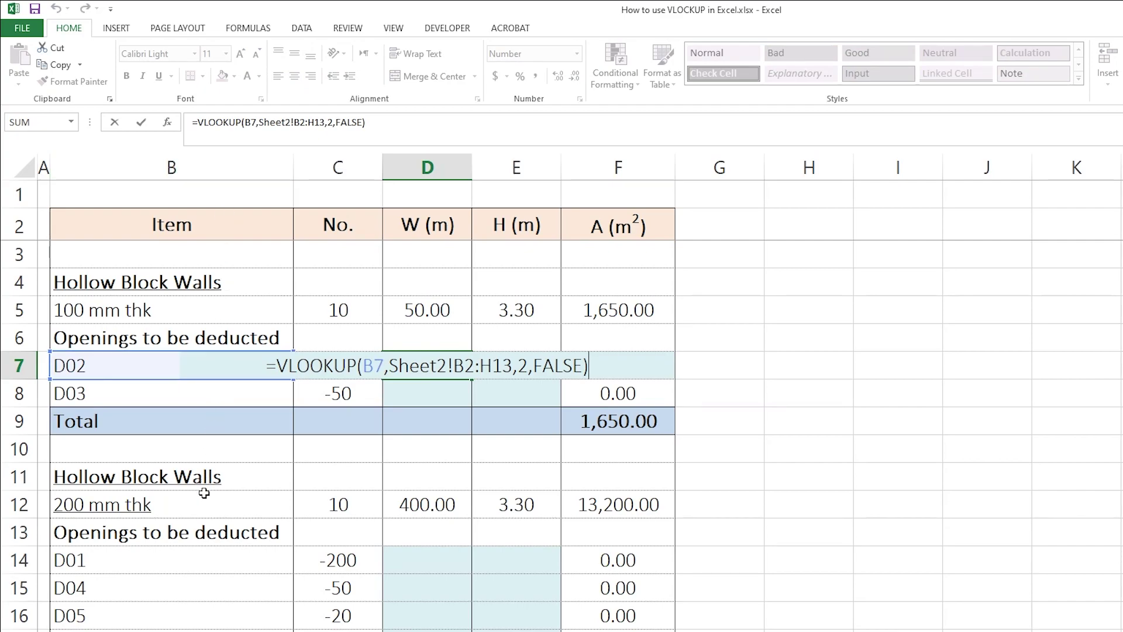
# Step: Cycle the B7 reference in D7's formula with F4 until it reads $B7
pyautogui.doubleClick(375, 365)
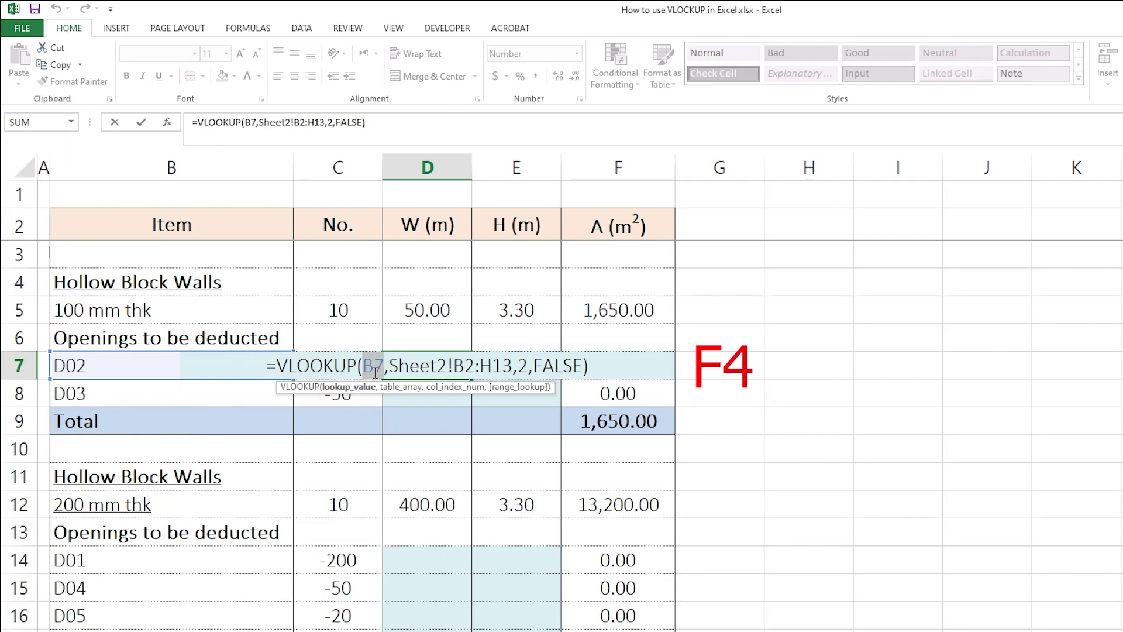
pyautogui.press('F4')
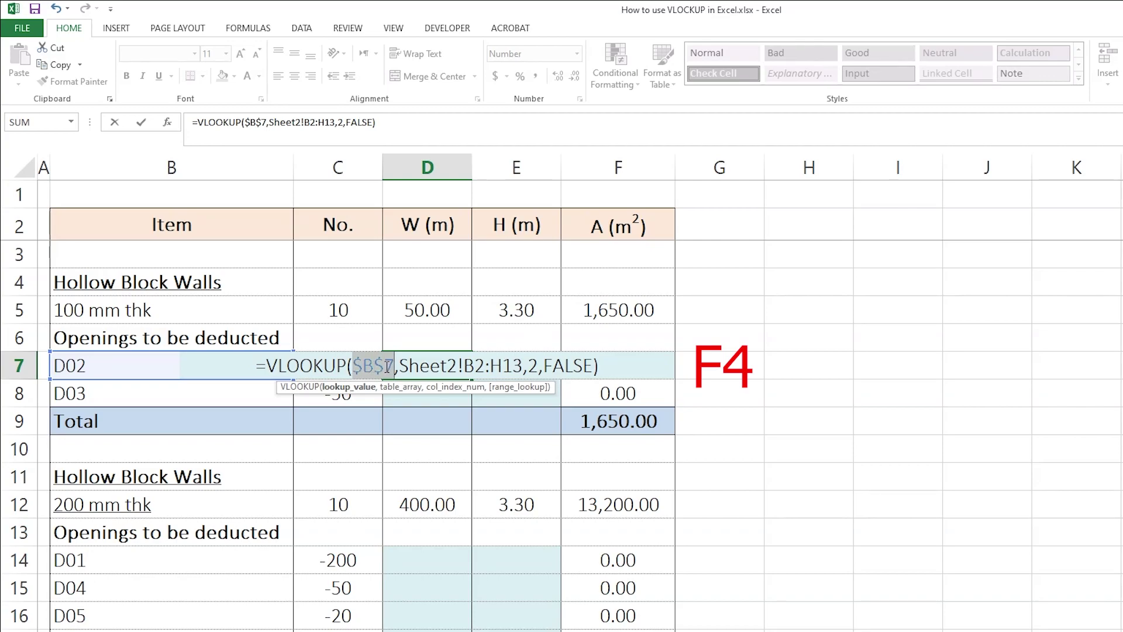
pyautogui.press('F4')
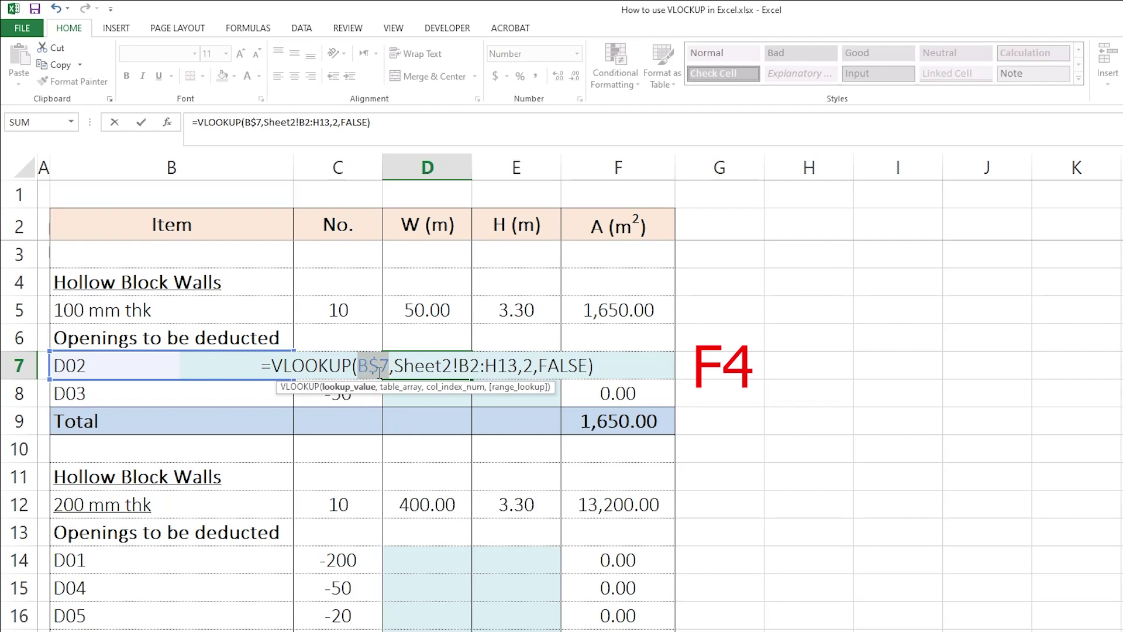
pyautogui.press('F4')
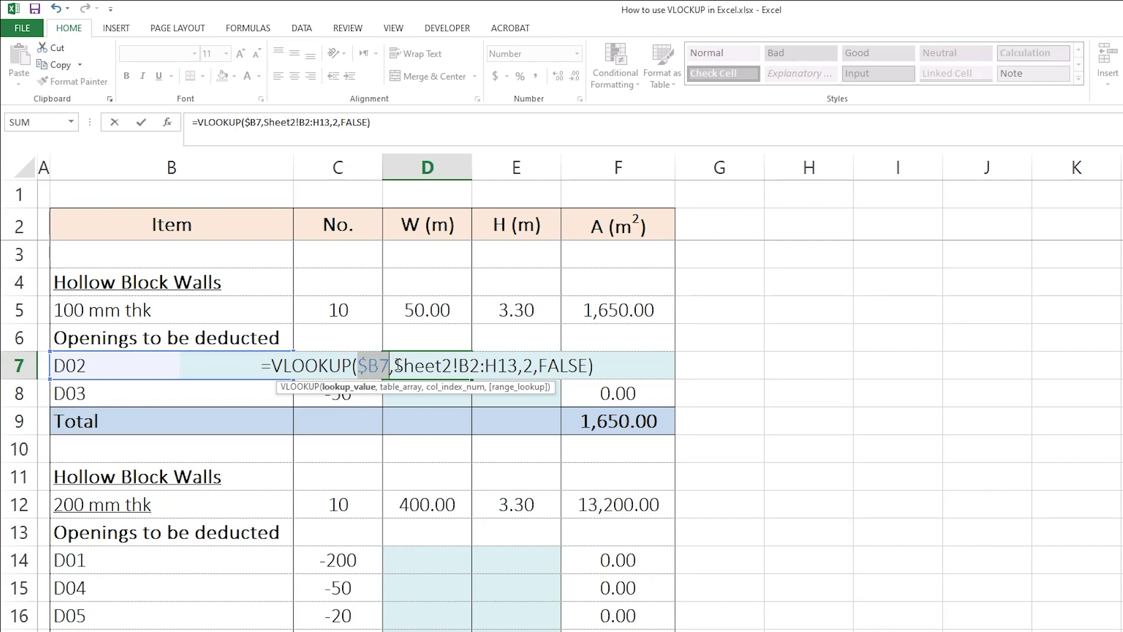
# Step: Change the table range to Sheet2!$B$2:$H$13 and confirm D7's VLOOKUP formula
pyautogui.moveTo(394, 365); pyautogui.dragTo(518, 365)
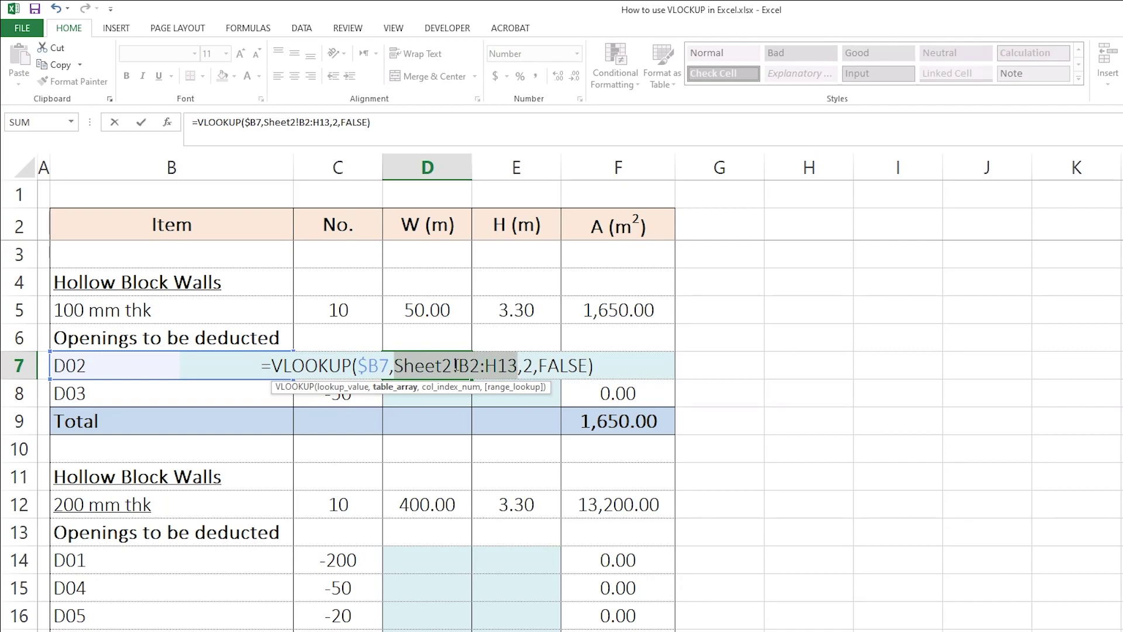
pyautogui.click(457, 366)
pyautogui.doubleClick(462, 365)
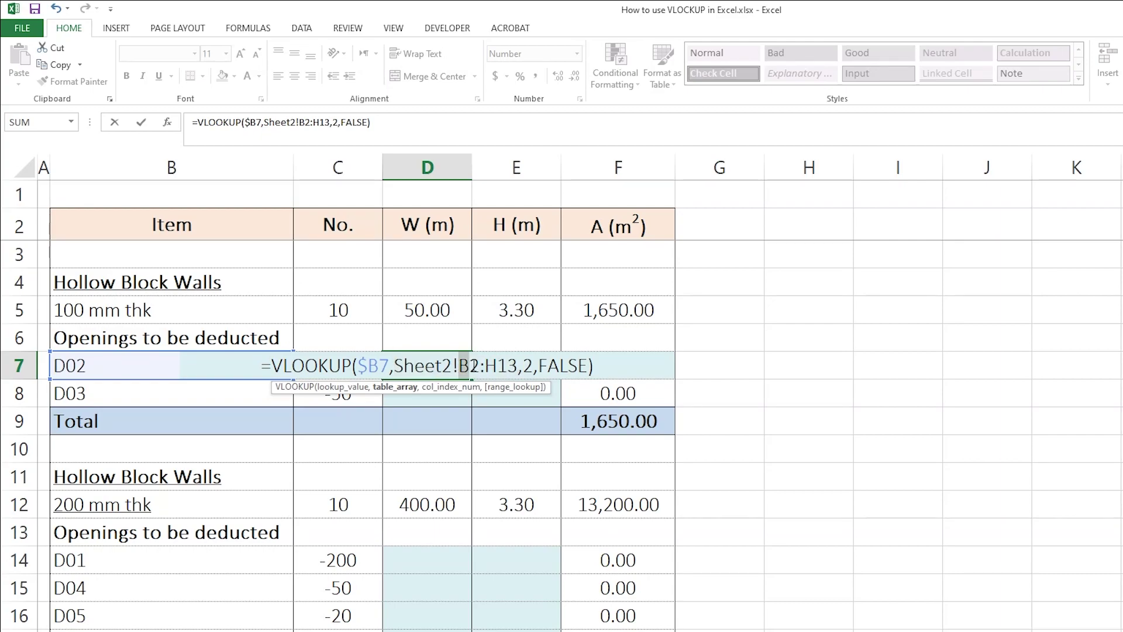
pyautogui.moveTo(485, 365); pyautogui.dragTo(516, 365)
pyautogui.click(472, 366)
pyautogui.press('F4')
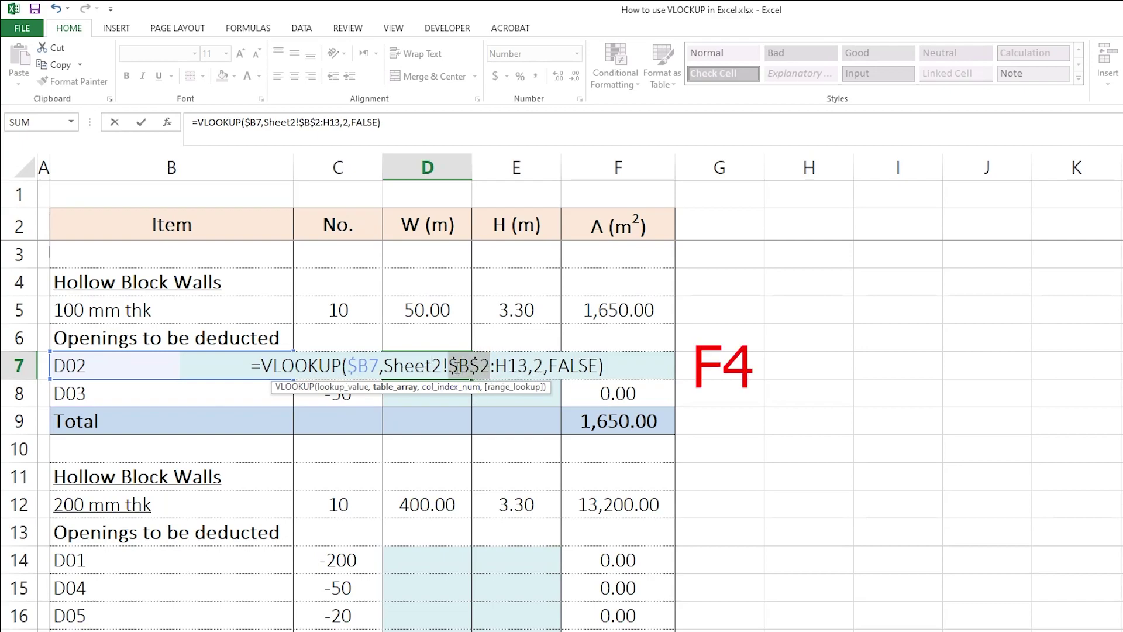
pyautogui.moveTo(495, 365); pyautogui.dragTo(525, 365)
pyautogui.press('F4')
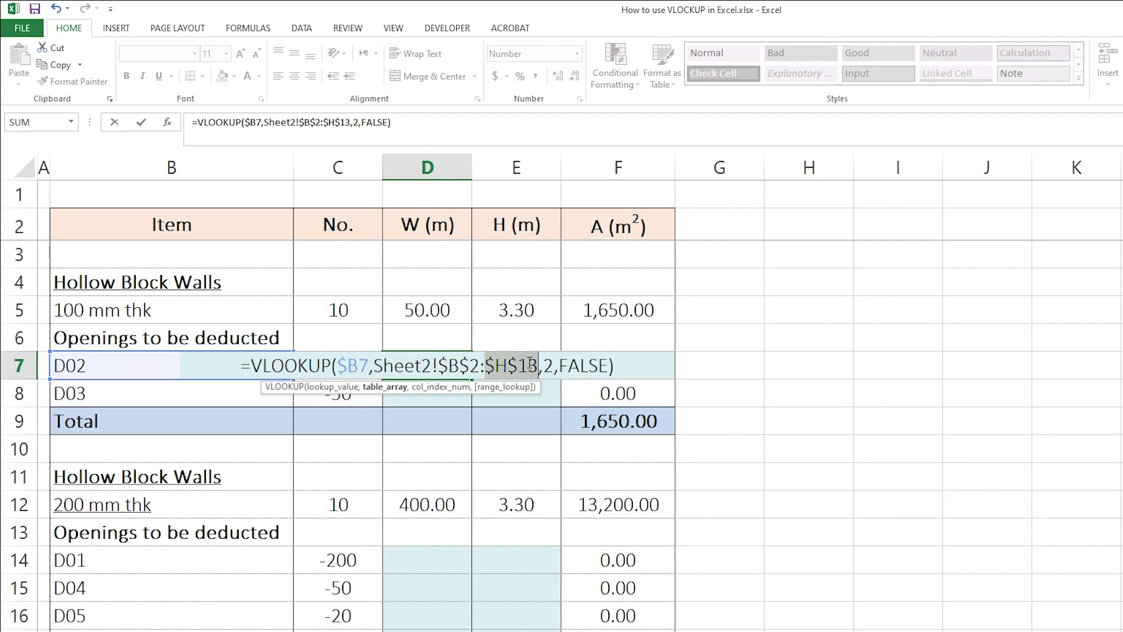
pyautogui.press('Return')
# Step: Copy D7's width lookup into E7, which also returns 0.90
pyautogui.click(453, 367)
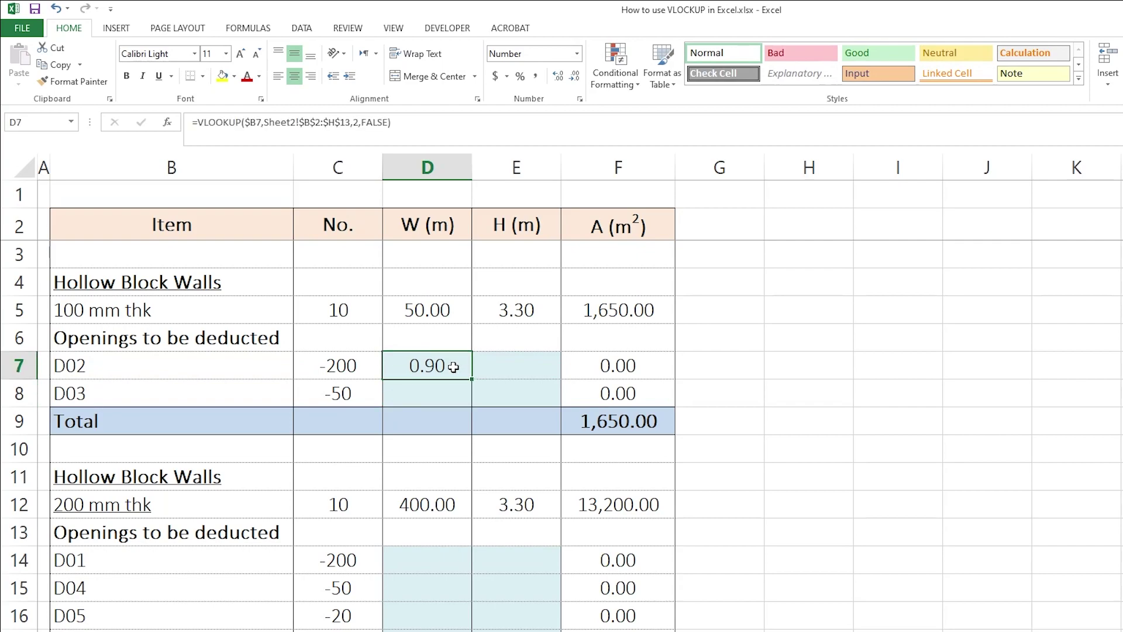
pyautogui.hotkey('ctrl', 'c')
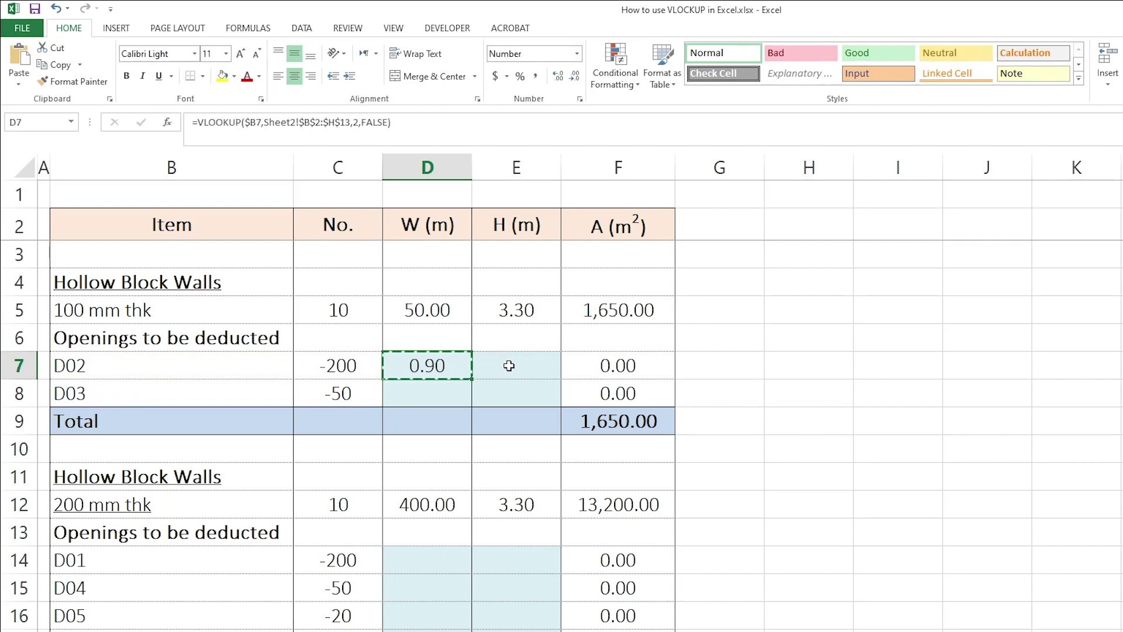
pyautogui.click(504, 363)
pyautogui.hotkey('ctrl', 'v')
pyautogui.press('Escape')
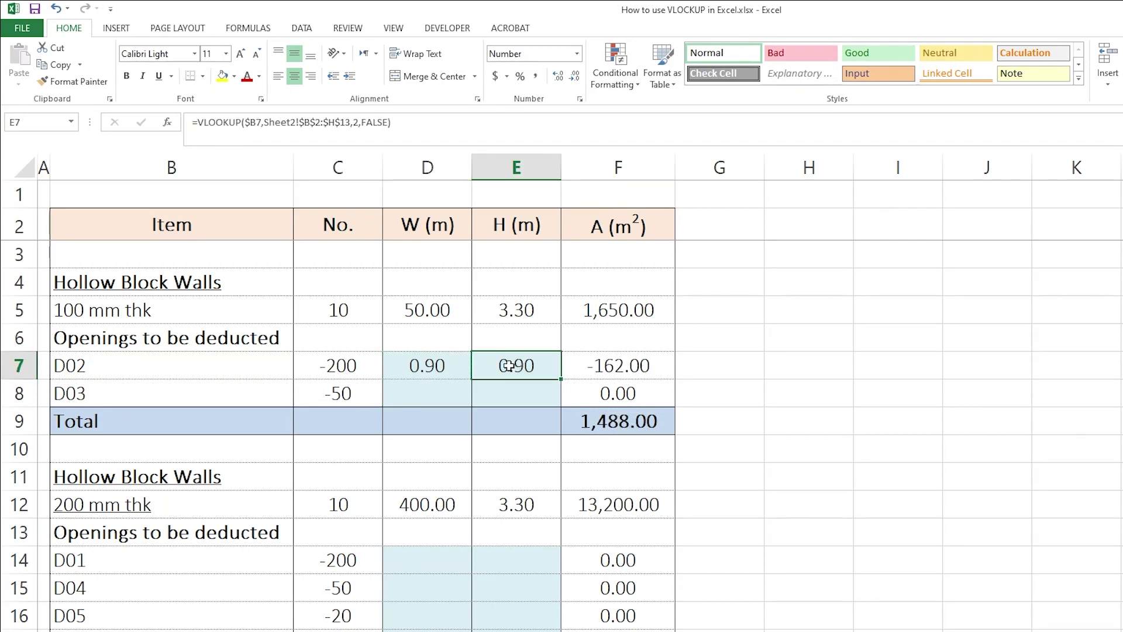
# Step: Check that E7's formula still uses column index 2, then view Sheet2's Width values
pyautogui.click(445, 367)
pyautogui.doubleClick(513, 372)
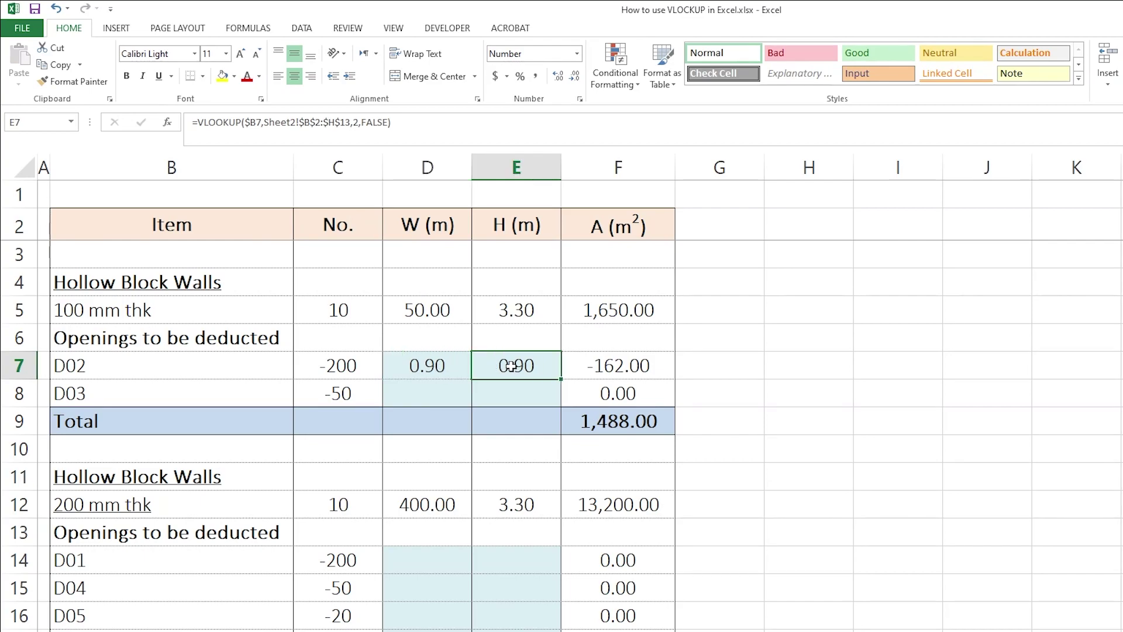
pyautogui.doubleClick(634, 366)
pyautogui.press('Escape')
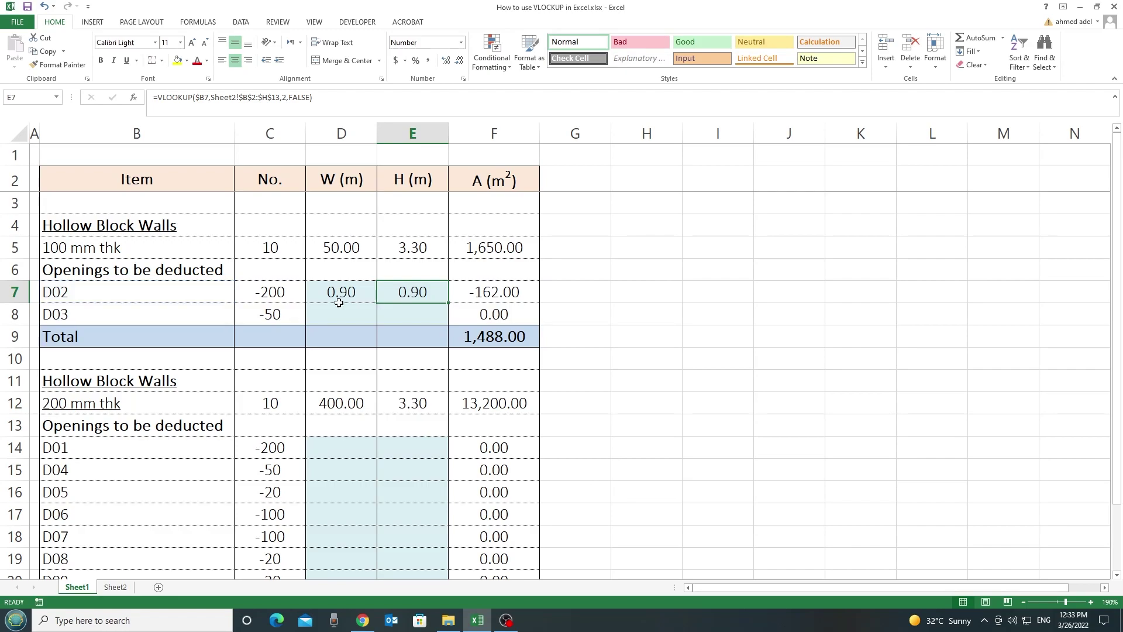
pyautogui.click(117, 587)
pyautogui.moveTo(248, 241)
pyautogui.mouseDown()
pyautogui.moveTo(295, 392)
pyautogui.moveTo(287, 474)
pyautogui.mouseUp()
# Step: Highlight Sheet2's Height column and review the D7 and E7 formulas on Sheet1
pyautogui.moveTo(358, 241); pyautogui.dragTo(369, 471)
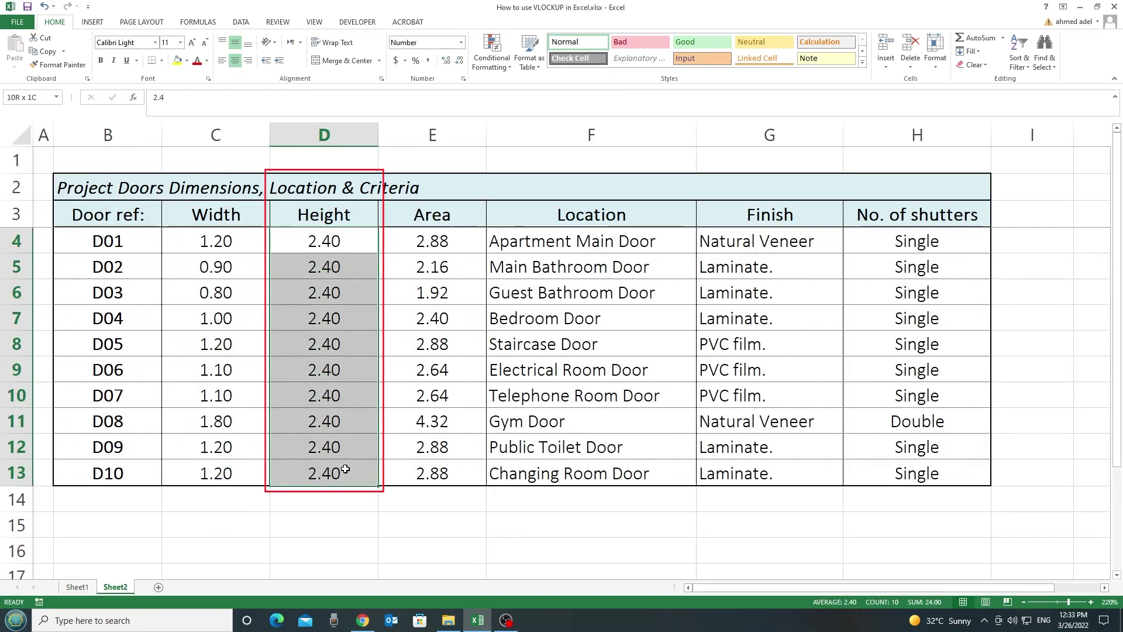
pyautogui.click(77, 587)
pyautogui.click(404, 186)
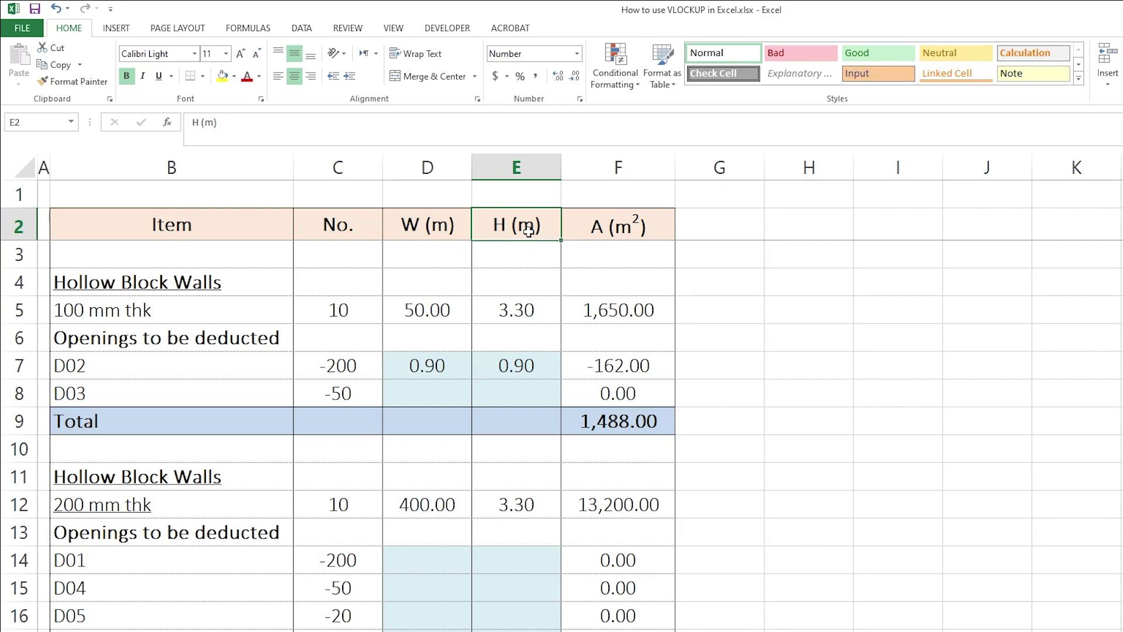
pyautogui.click(422, 367)
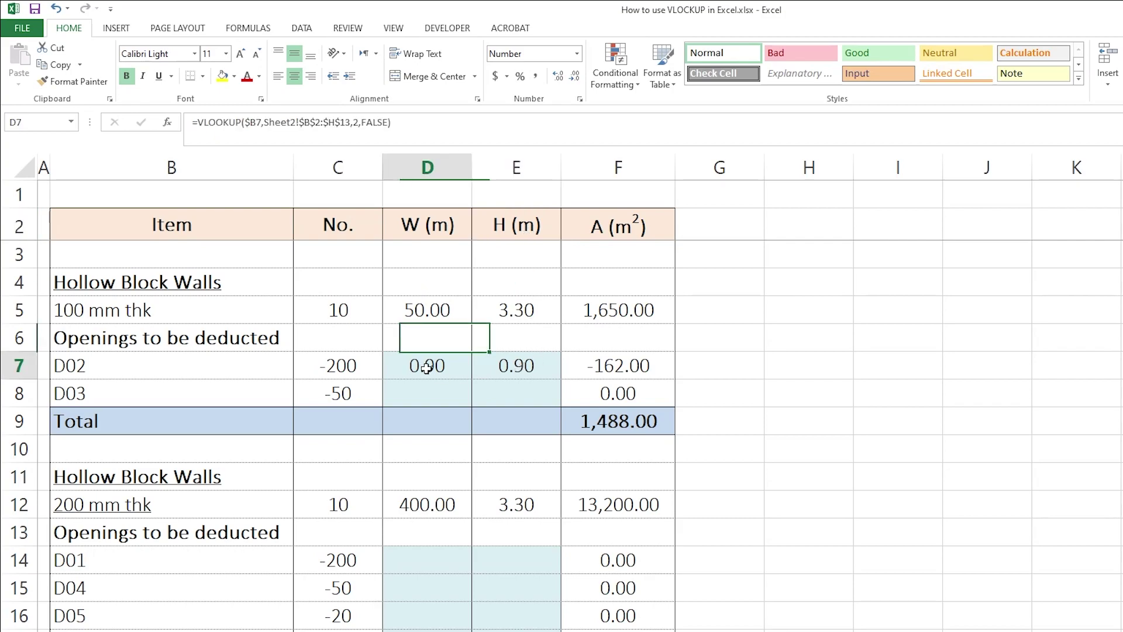
pyautogui.doubleClick(433, 365)
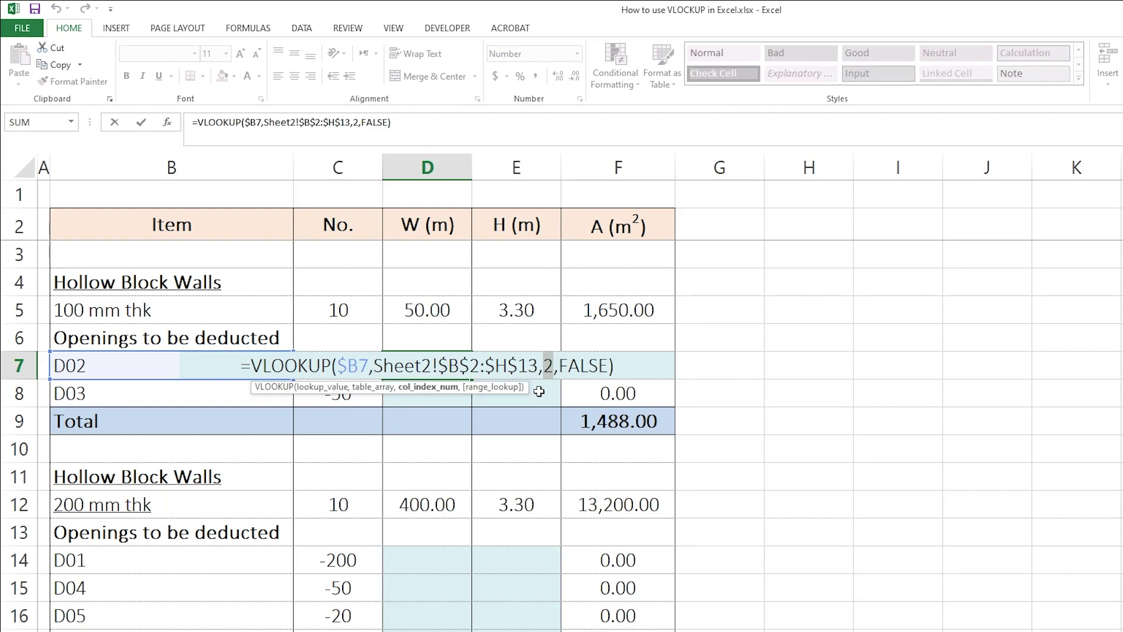
pyautogui.click(515, 366)
pyautogui.doubleClick(515, 366)
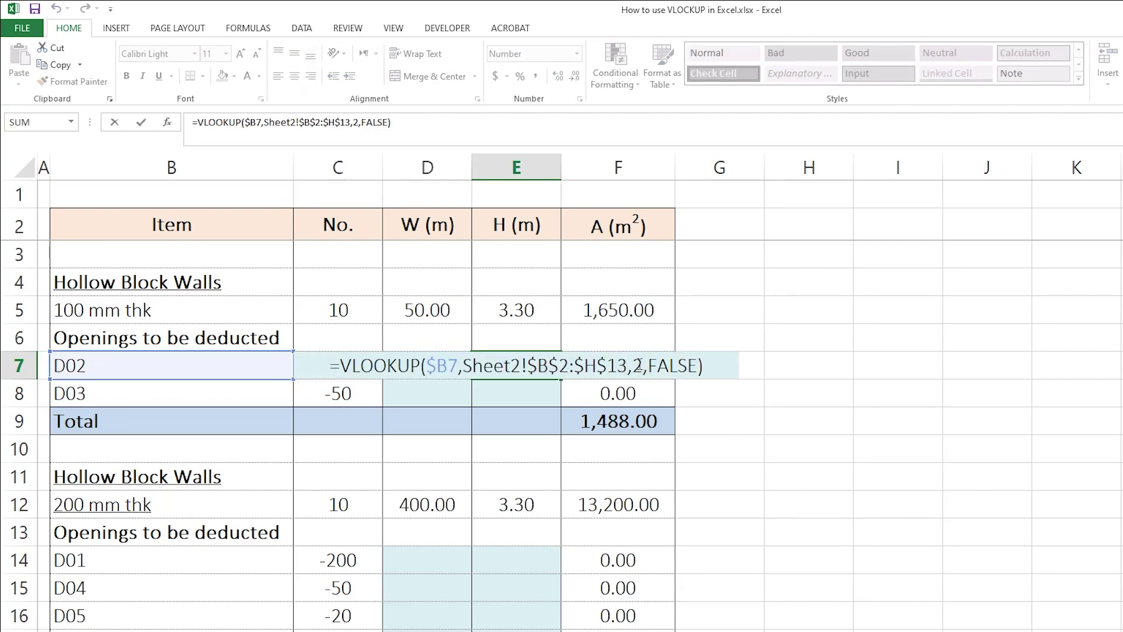
pyautogui.press('Escape')
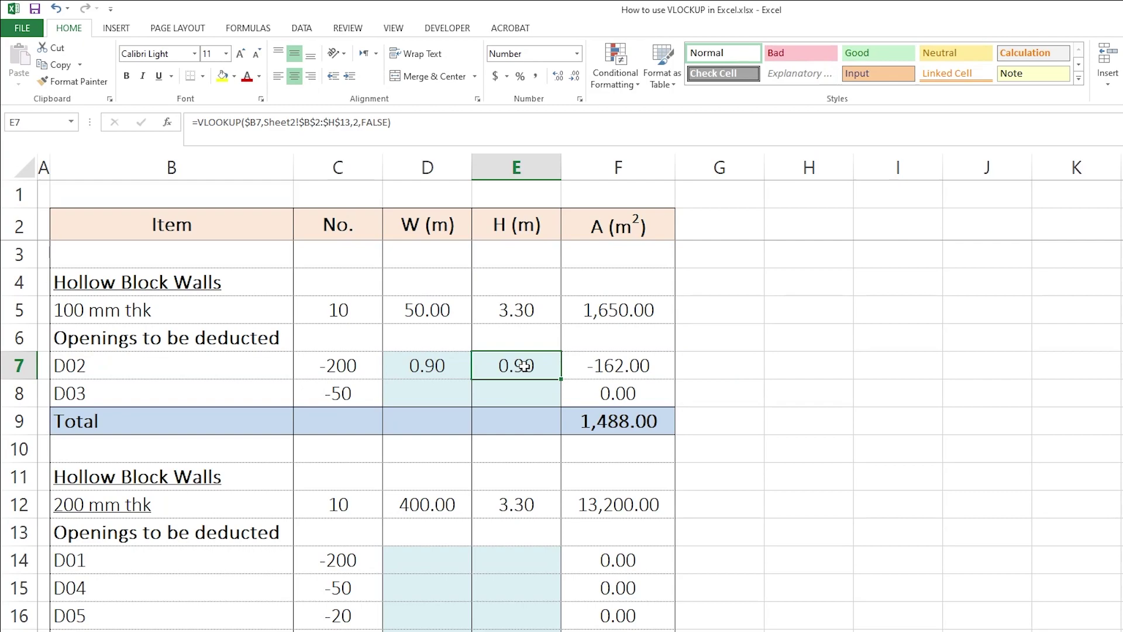
# Step: Change E7's column index from 2 to 3 so it returns D02's height 2.40
pyautogui.doubleClick(527, 366)
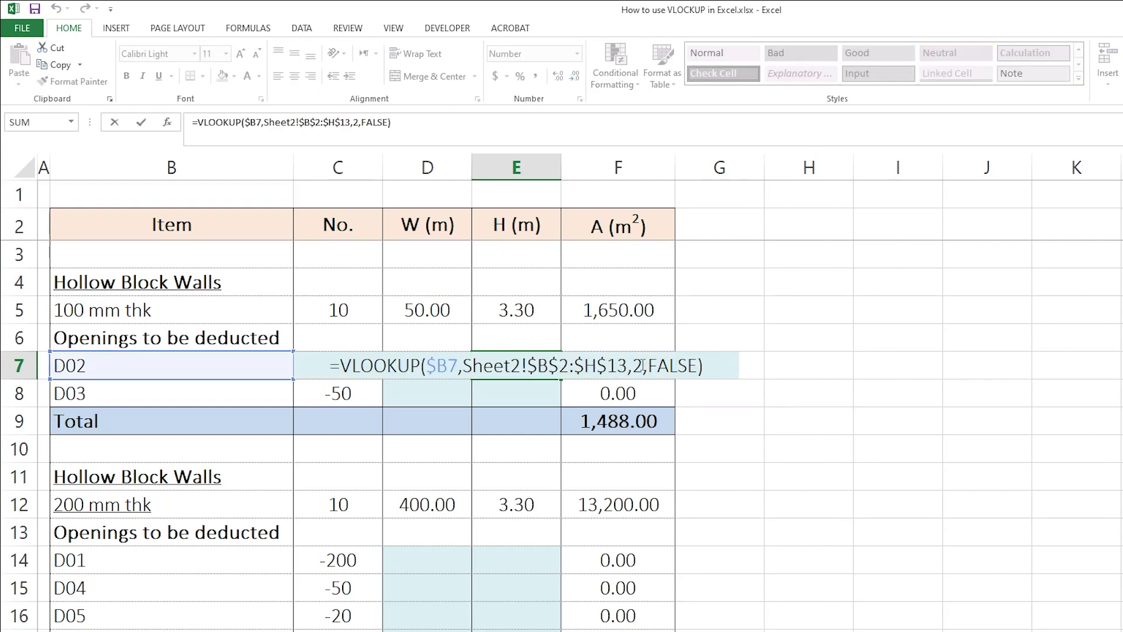
pyautogui.doubleClick(638, 367)
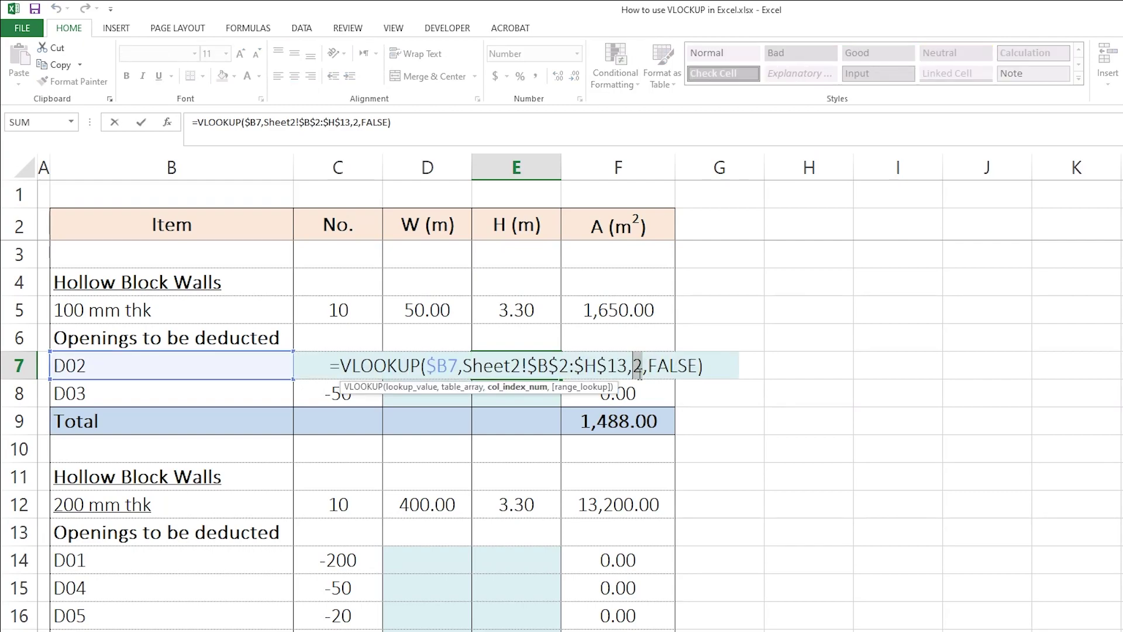
pyautogui.write('3')
pyautogui.press('Return')
# Step: Compare the D7 width and E7 height formulas for door D02 in B7
pyautogui.moveTo(452, 366); pyautogui.dragTo(492, 363)
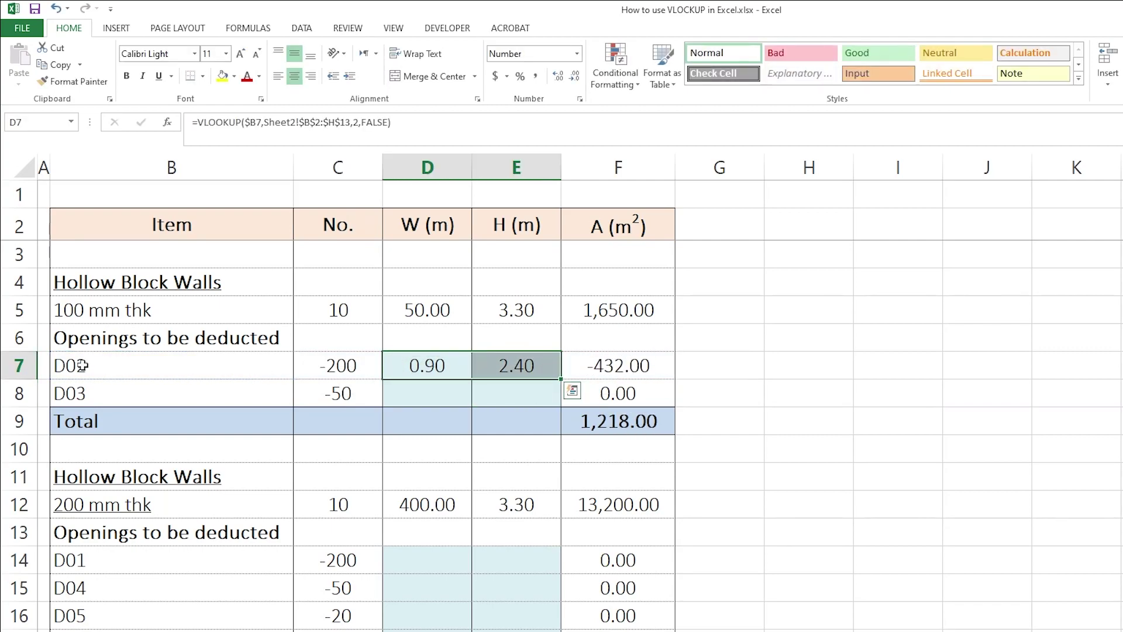
pyautogui.click(429, 368)
pyautogui.click(488, 363)
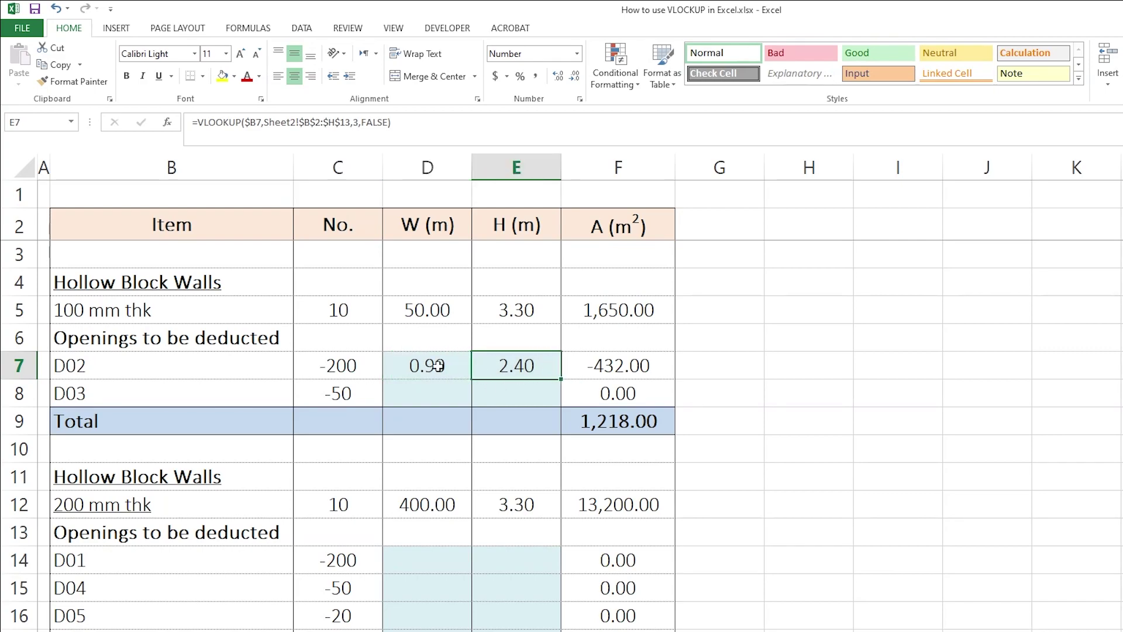
pyautogui.click(426, 364)
pyautogui.click(514, 364)
pyautogui.click(431, 364)
pyautogui.click(166, 365)
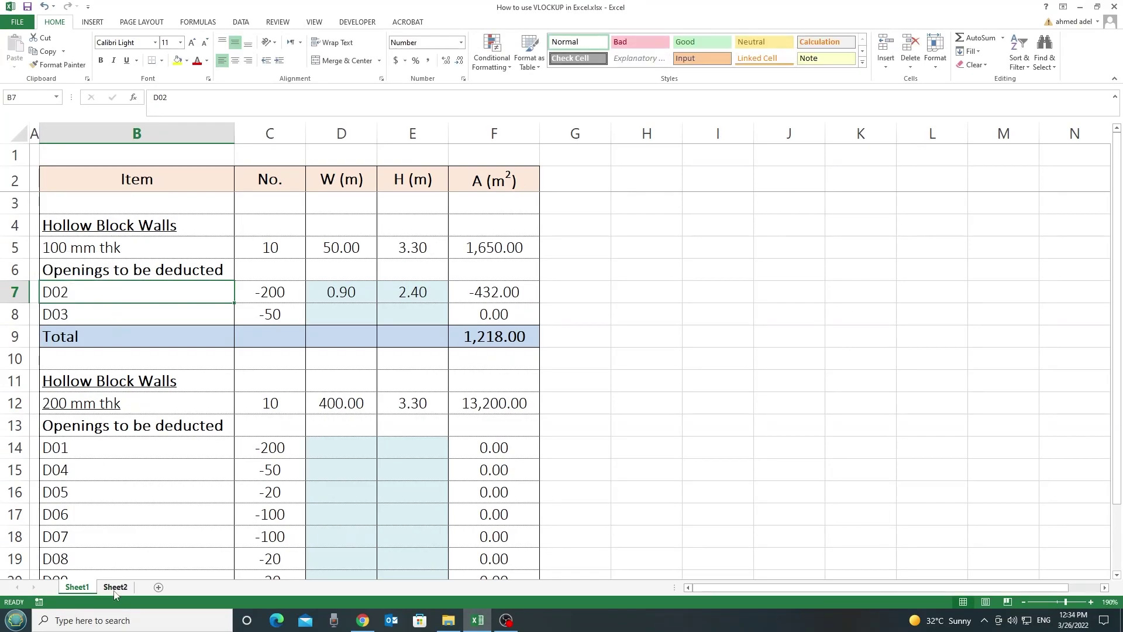
# Step: Confirm D02's width 0.90 and height 2.40 on Sheet2, then return to Sheet1
pyautogui.click(115, 587)
pyautogui.click(129, 269)
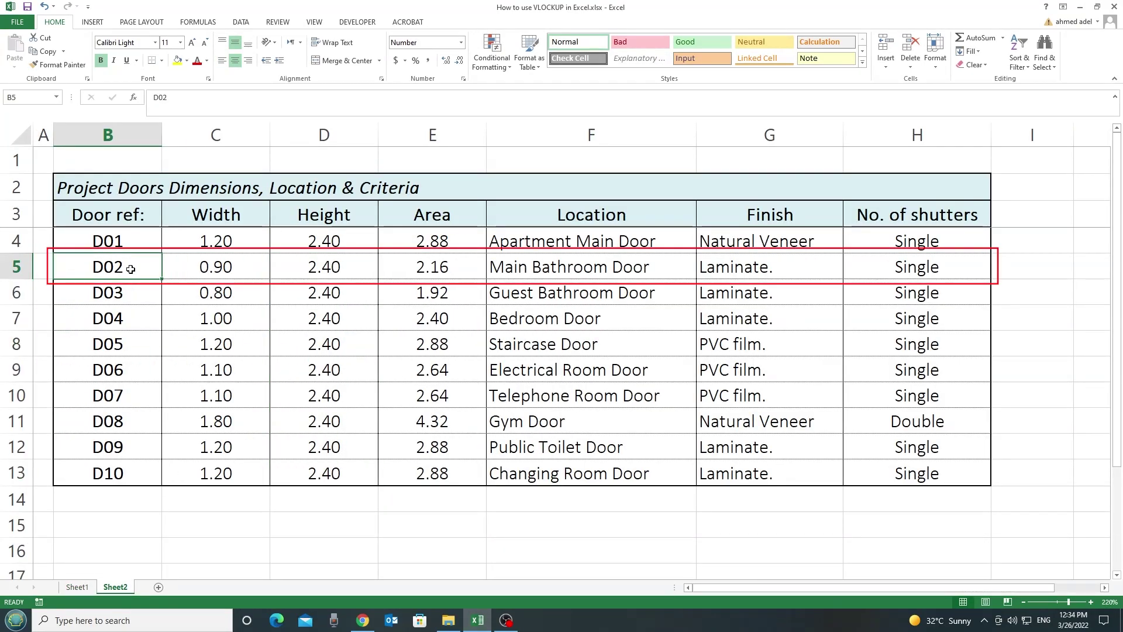
pyautogui.click(237, 268)
pyautogui.click(348, 270)
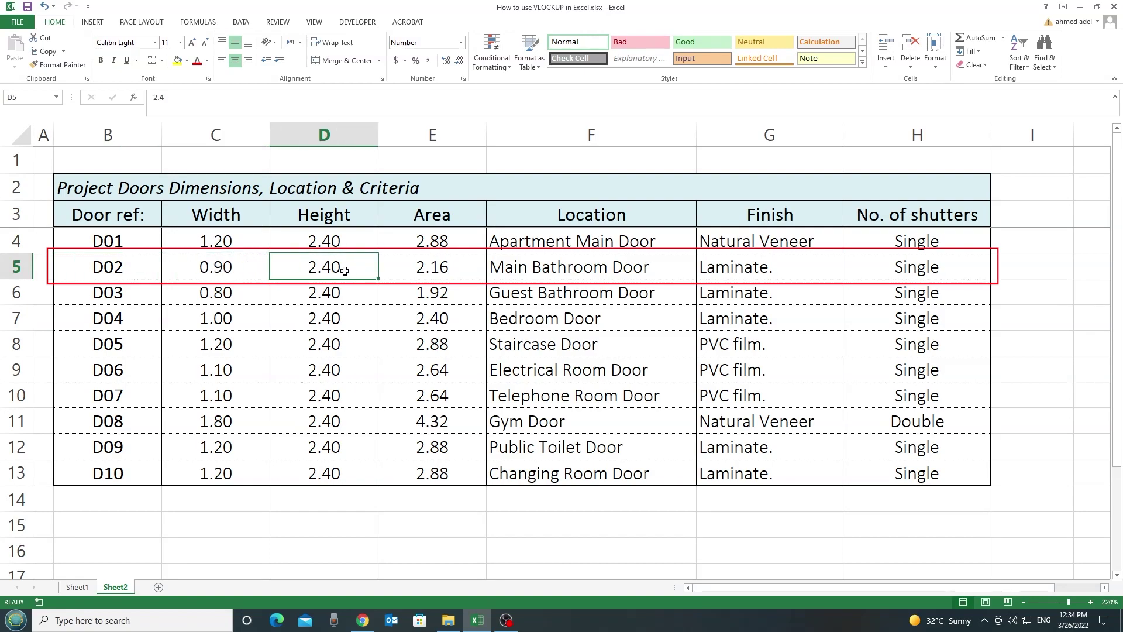
pyautogui.hotkey('ctrl', 'pageup')
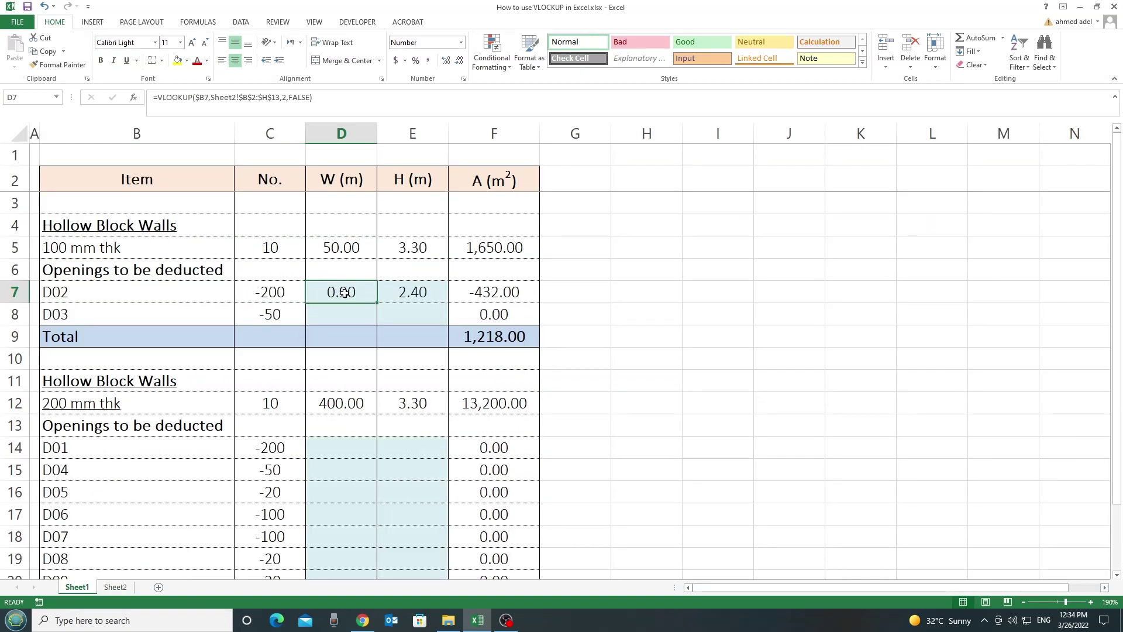
pyautogui.click(408, 291)
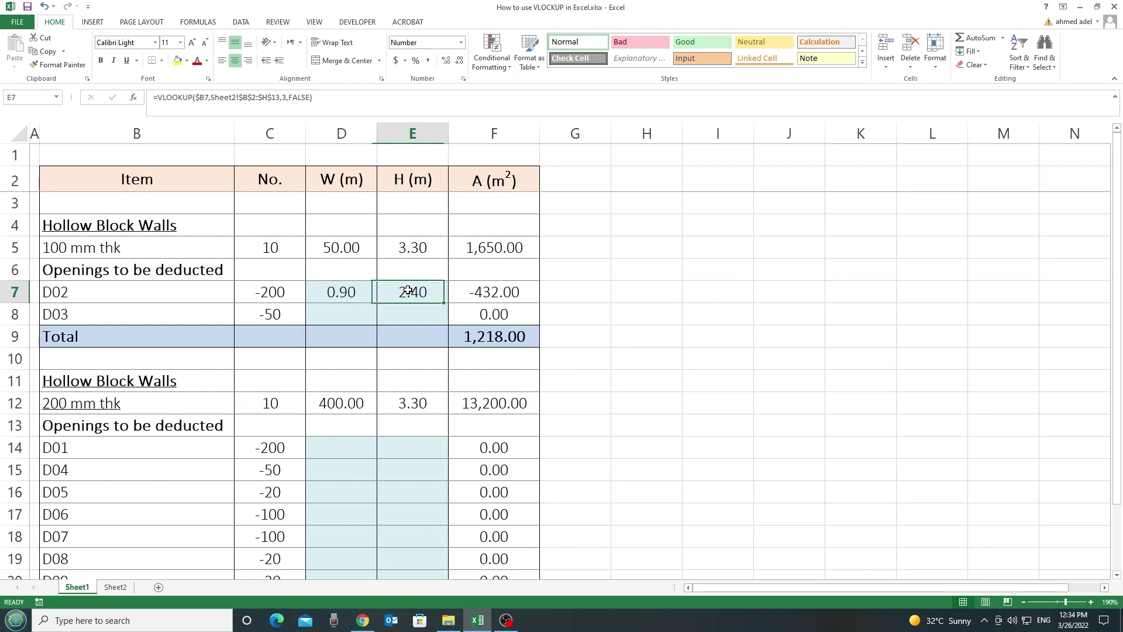
# Step: Copy D02's width and height lookups into the D03 row and rows D01 to D10
pyautogui.moveTo(362, 293); pyautogui.dragTo(387, 292)
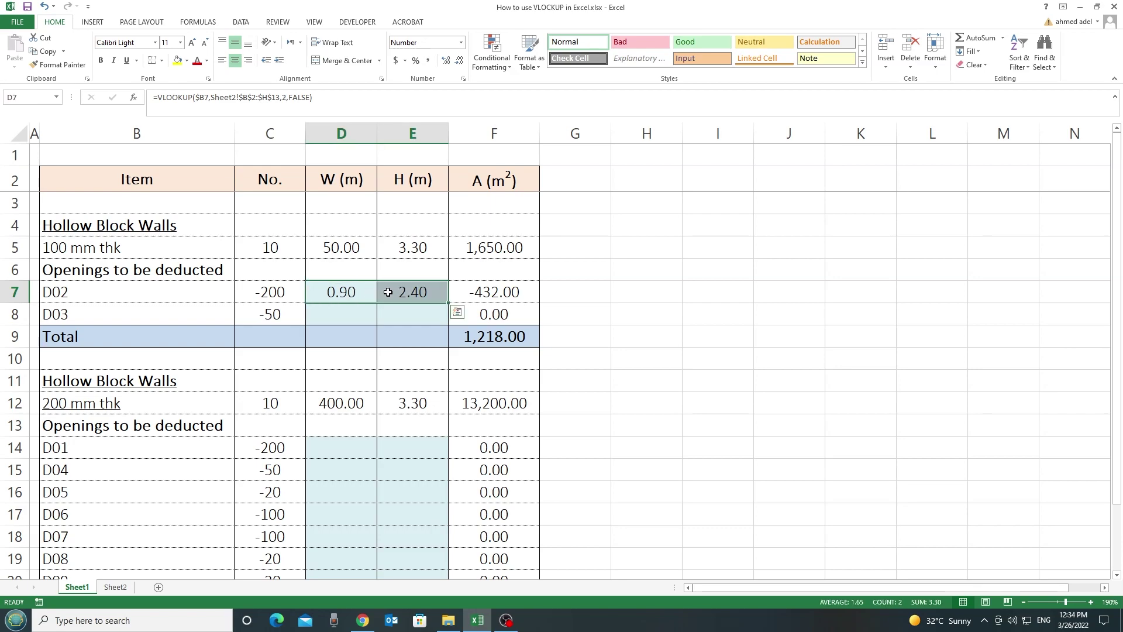
pyautogui.hotkey('ctrl', 'c')
pyautogui.click(338, 316)
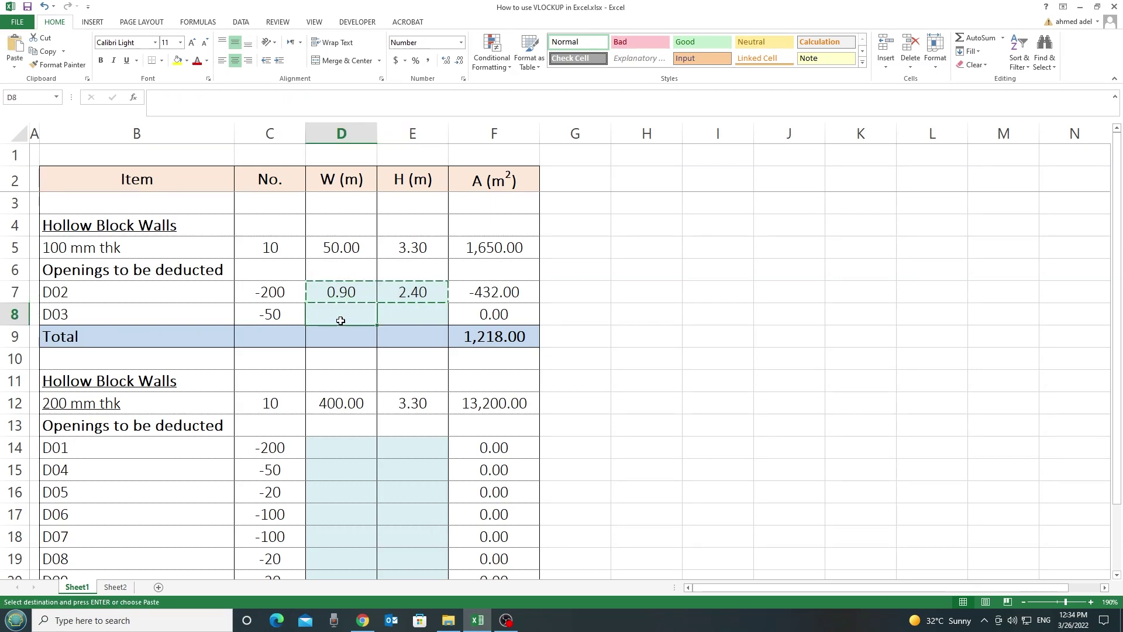
pyautogui.keyDown('ctrl'); pyautogui.click(333, 446); pyautogui.keyUp('ctrl')
pyautogui.scroll(-1, 332, 446)
pyautogui.scroll(-2, 333, 446)
pyautogui.keyDown('shift'); pyautogui.click(322, 471); pyautogui.keyUp('shift')
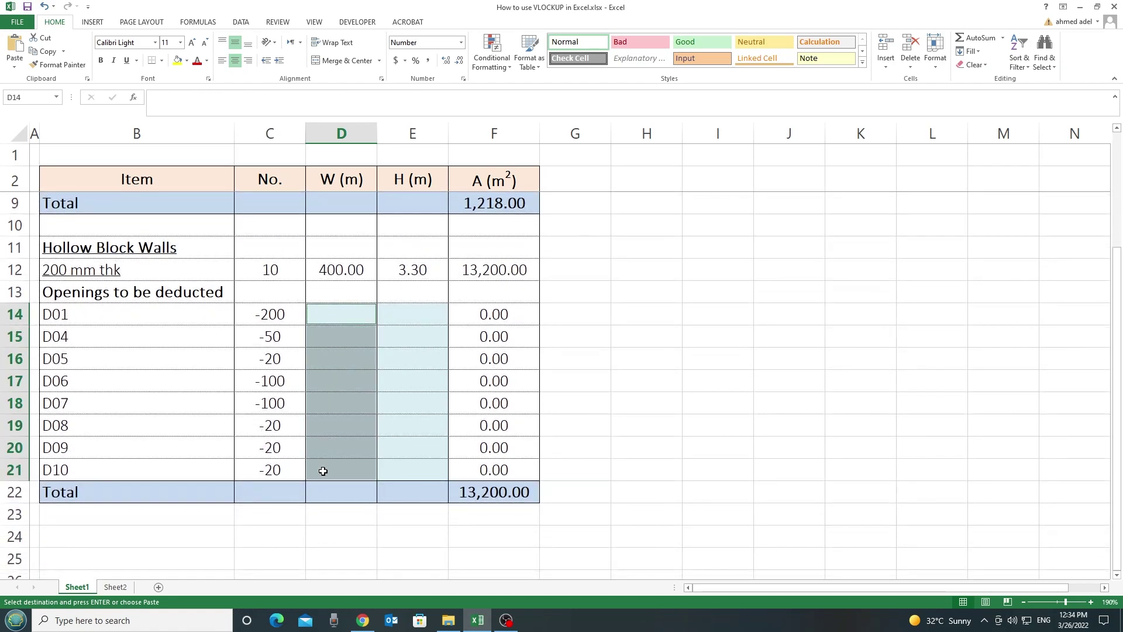
pyautogui.press('Return')
# Step: Verify D06's looked-up width and height against its row in the Sheet2 schedule
pyautogui.click(106, 355)
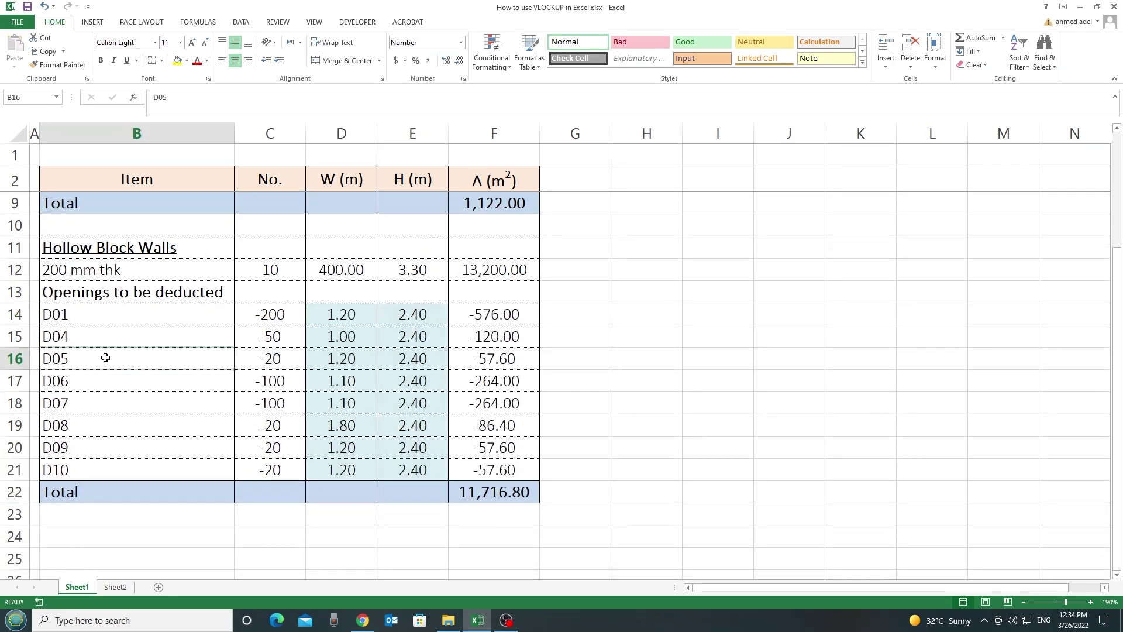
pyautogui.click(97, 389)
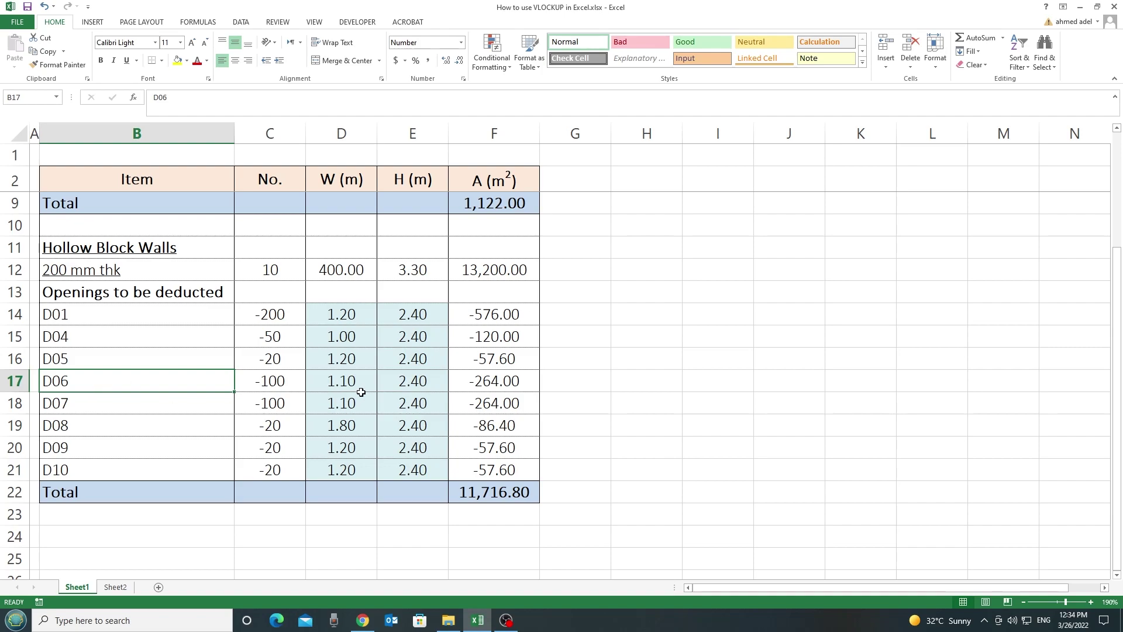
pyautogui.click(343, 383)
pyautogui.keyDown('shift'); pyautogui.click(417, 382); pyautogui.keyUp('shift')
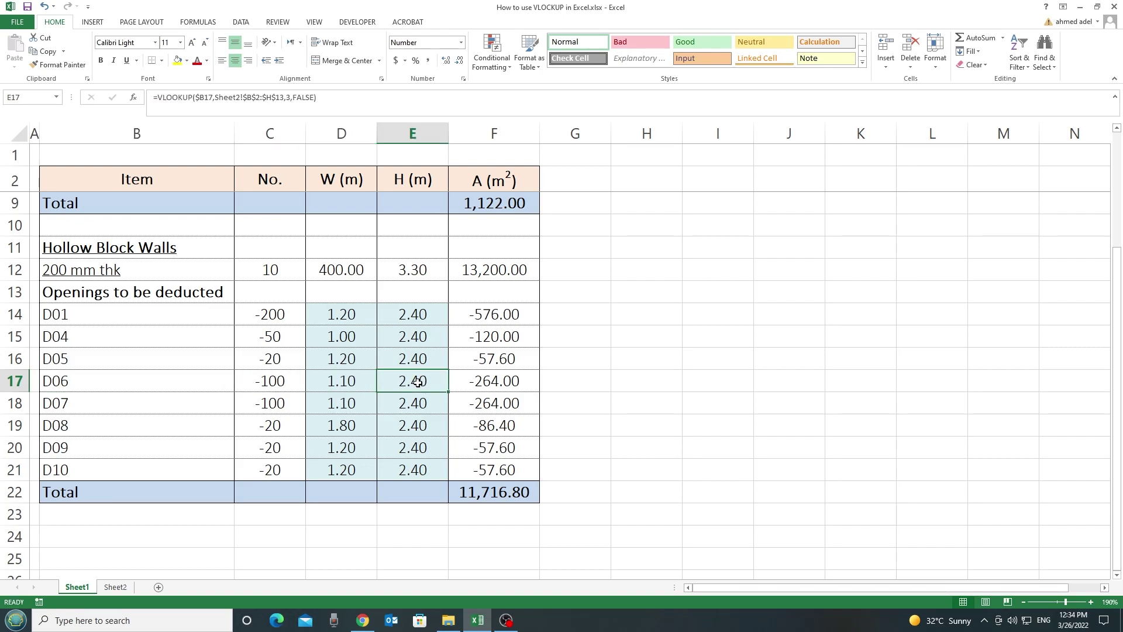
pyautogui.click(119, 588)
pyautogui.click(142, 374)
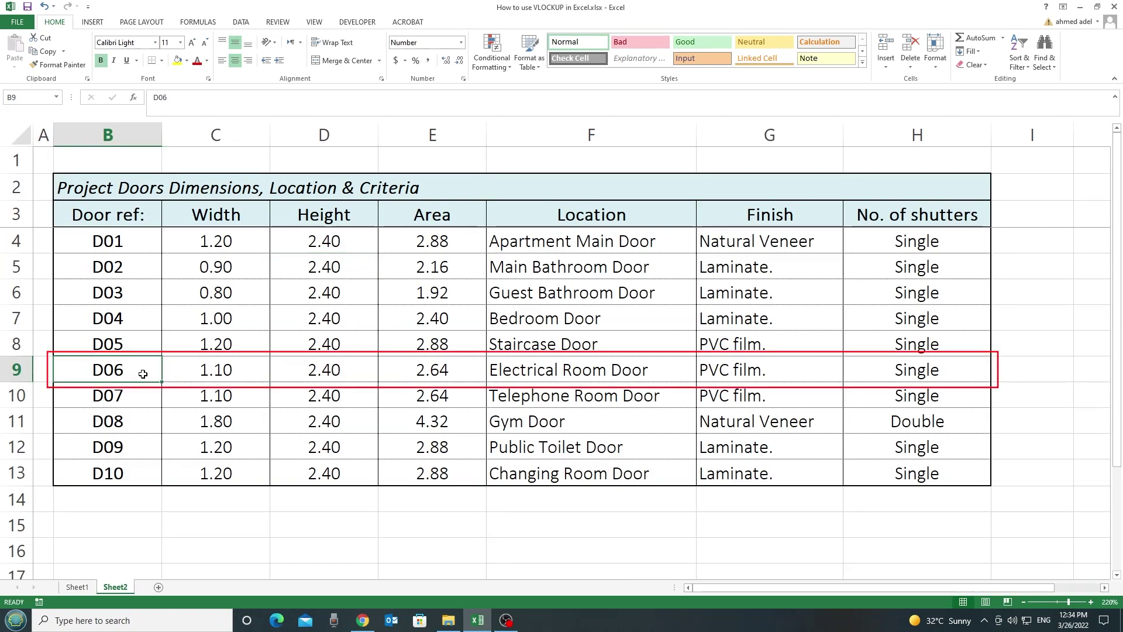
pyautogui.click(229, 370)
pyautogui.click(311, 371)
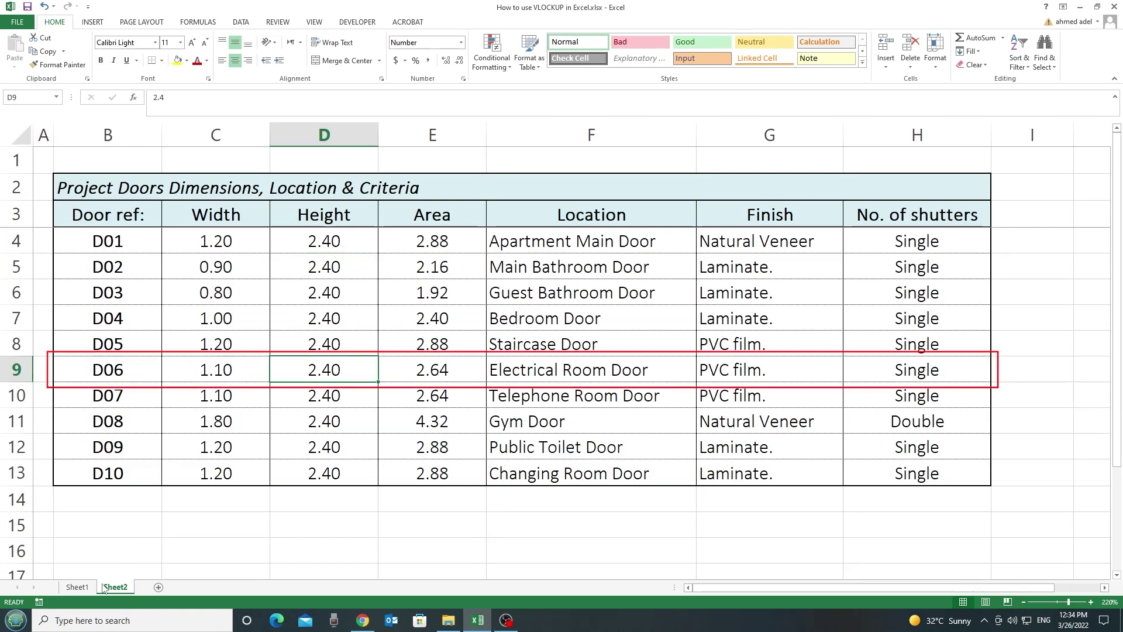
pyautogui.click(81, 587)
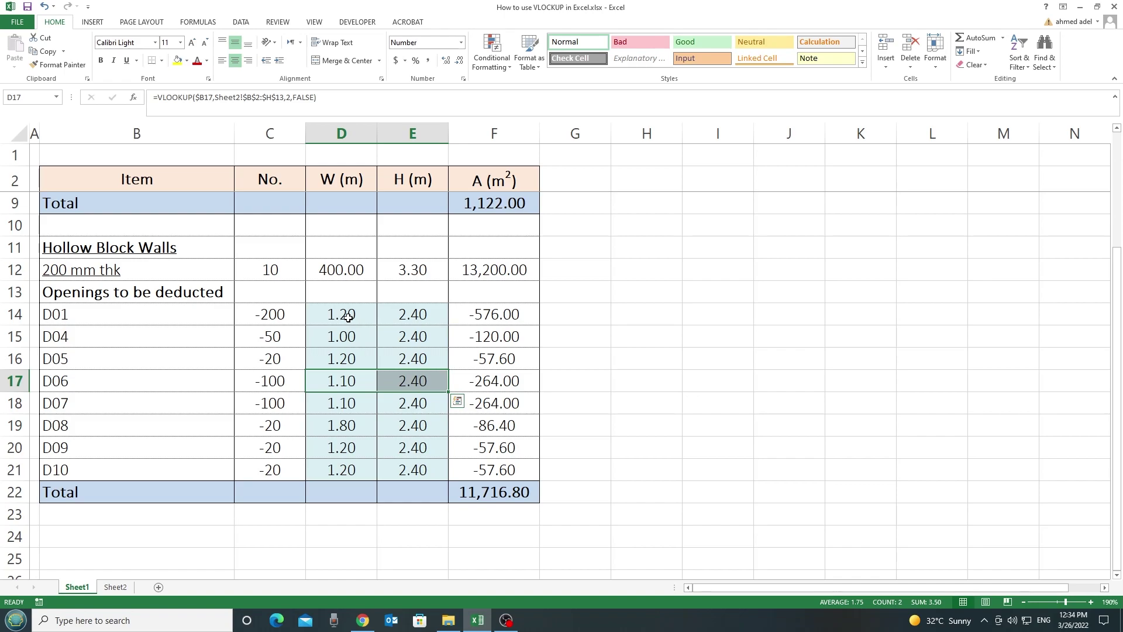
pyautogui.scroll(2, 348, 316)
# Step: Copy E7's height lookup and paste it into H7 as formulas only, returning 2.40
pyautogui.click(647, 291)
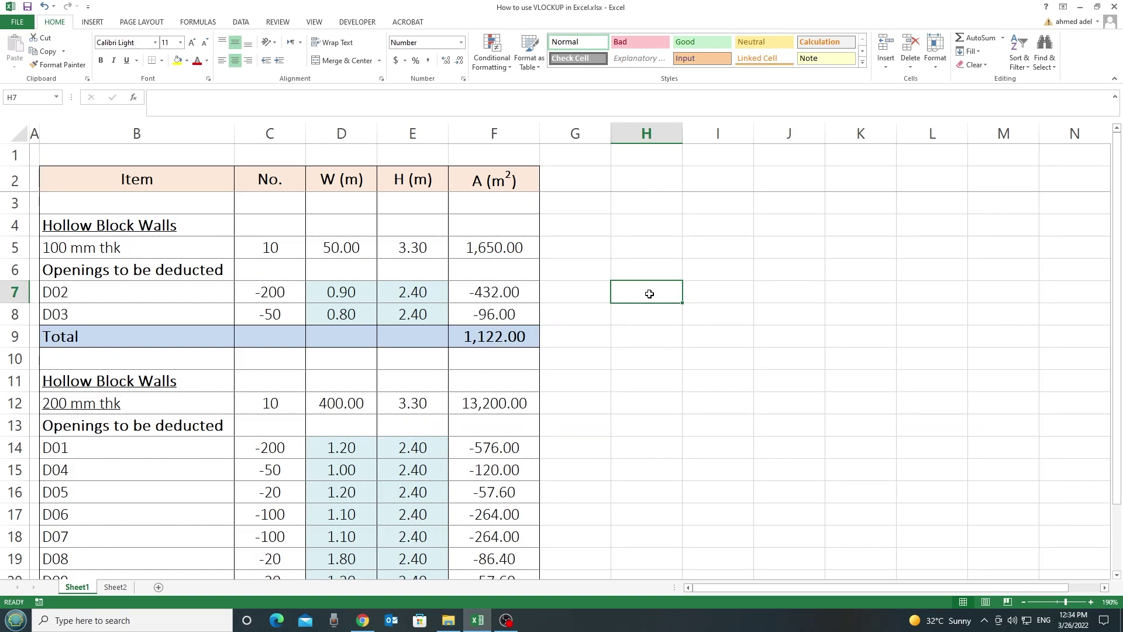
pyautogui.click(414, 299)
pyautogui.hotkey('ctrl', 'c')
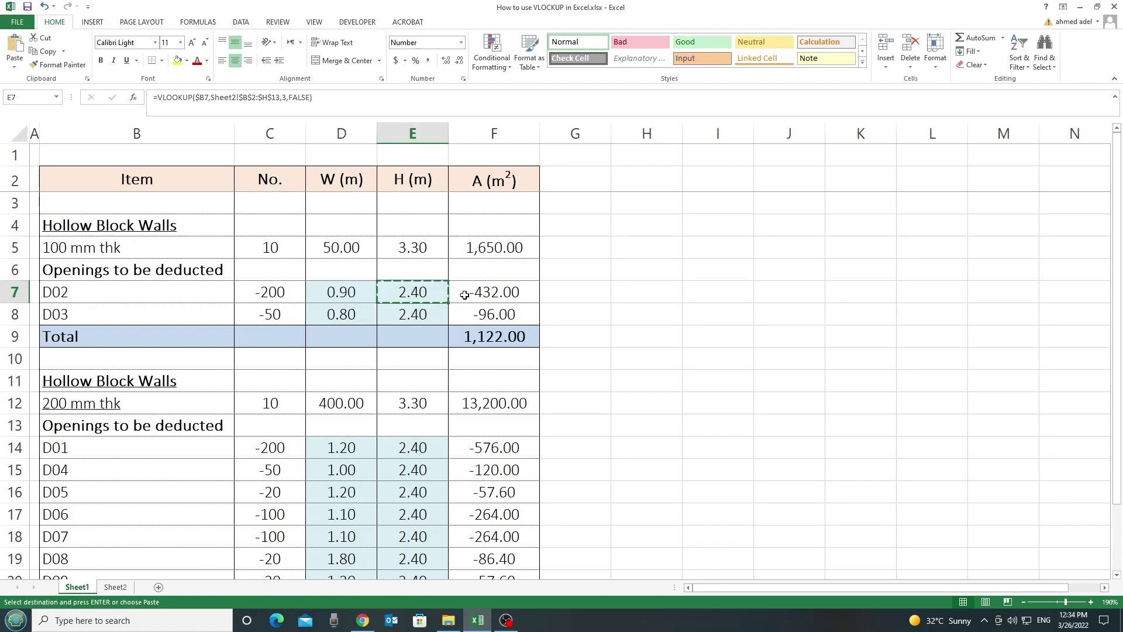
pyautogui.click(632, 286)
pyautogui.hotkey('alt', 'e')
pyautogui.press('s')
pyautogui.press('Return')
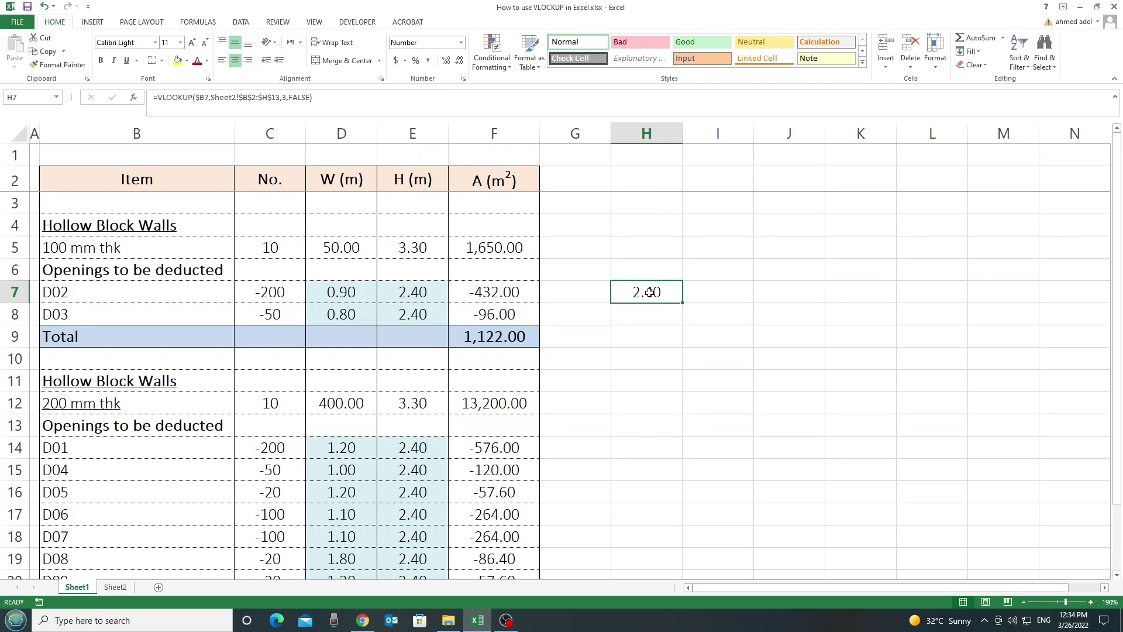
# Step: On Sheet2's door schedule, confirm that Location is the fifth column
pyautogui.click(119, 587)
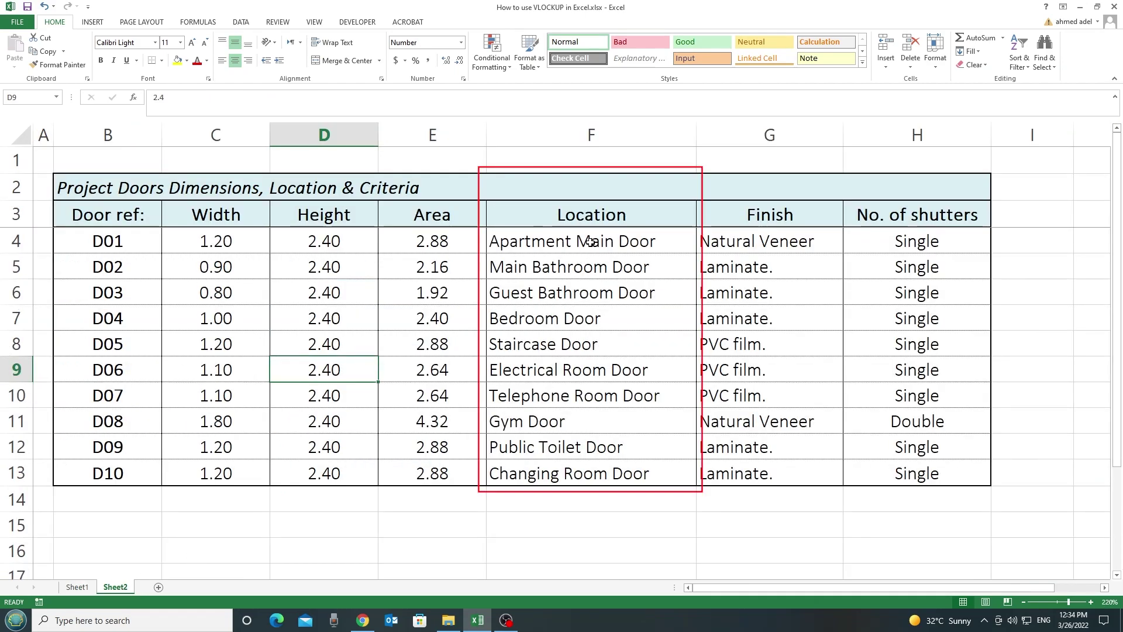
pyautogui.moveTo(591, 241); pyautogui.dragTo(642, 478)
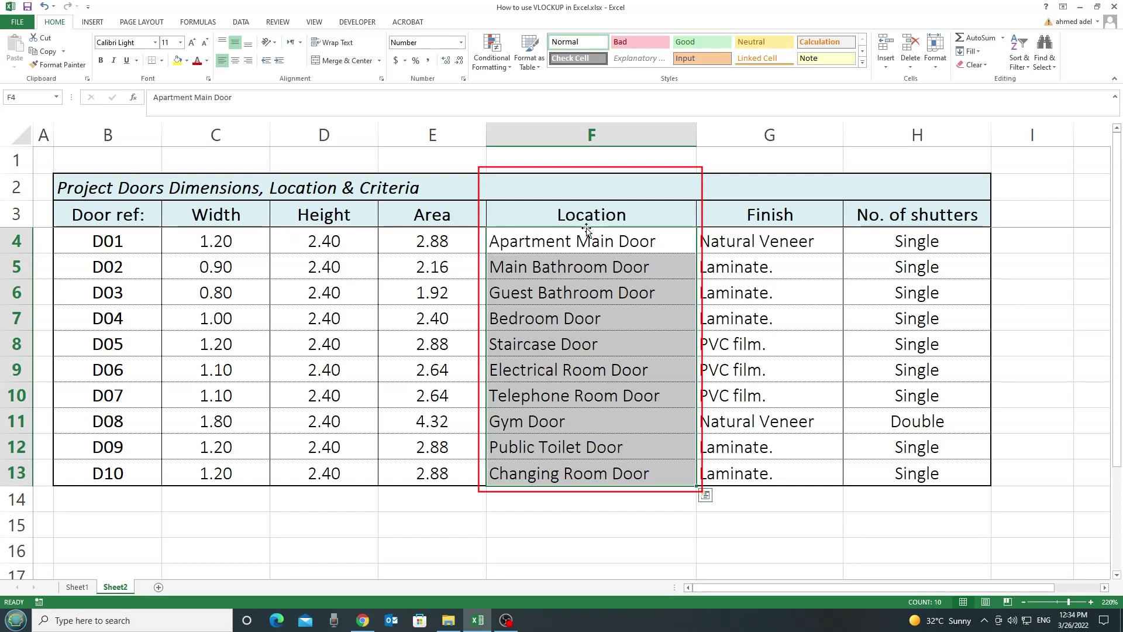
pyautogui.click(136, 241)
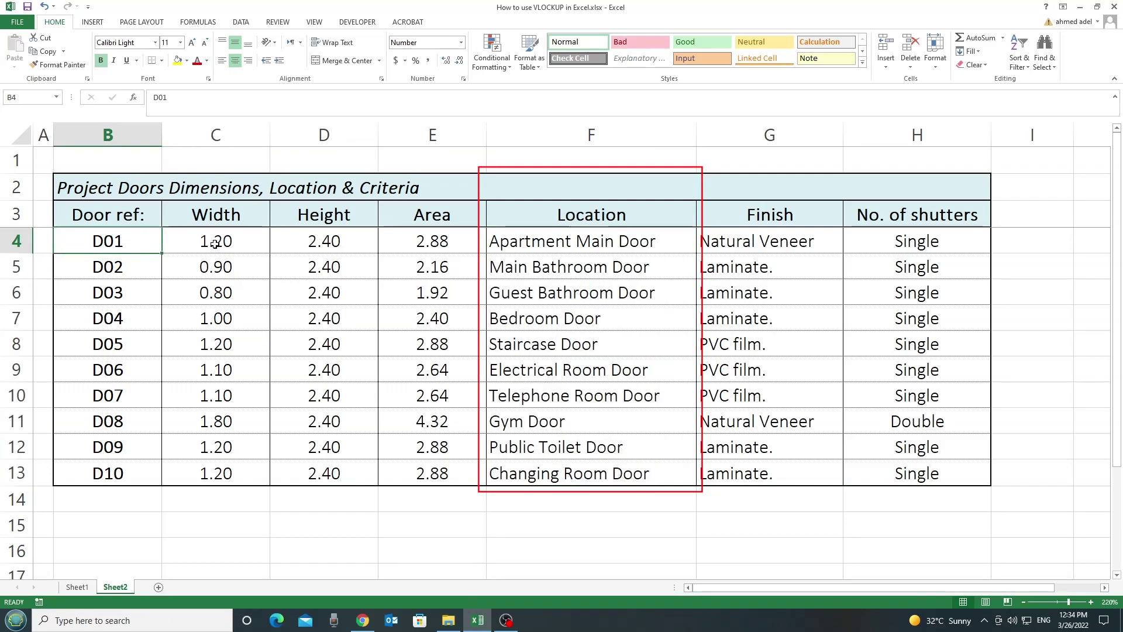
pyautogui.click(215, 241)
pyautogui.click(324, 241)
pyautogui.click(433, 241)
pyautogui.click(561, 241)
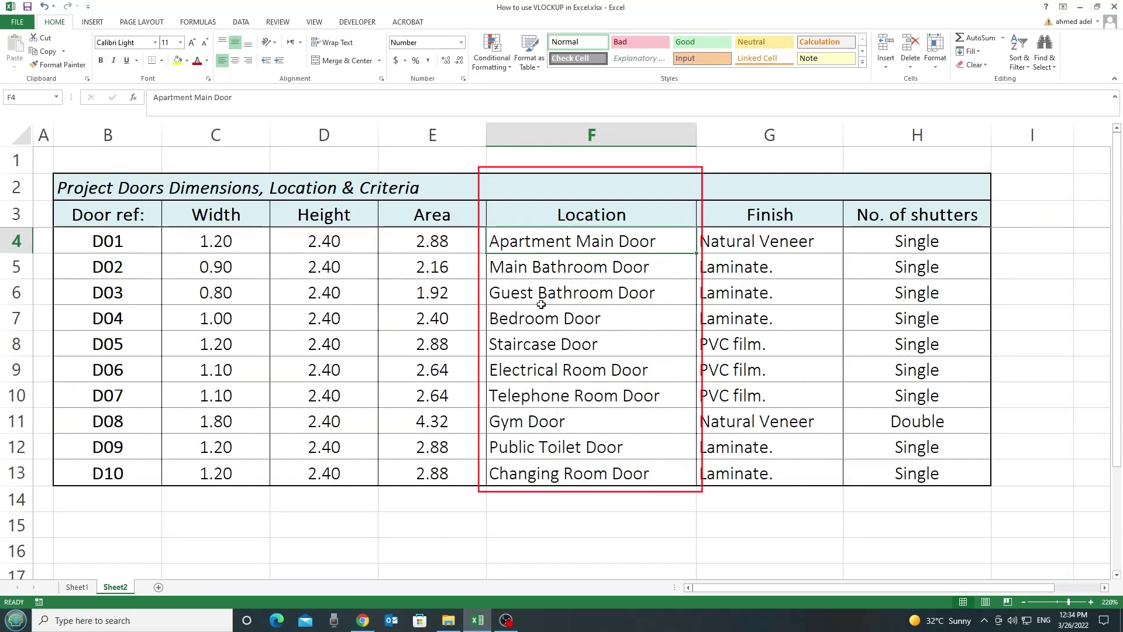
# Step: Change H7's lookup column index from 3 to 5, widen column H, and copy H7
pyautogui.click(77, 587)
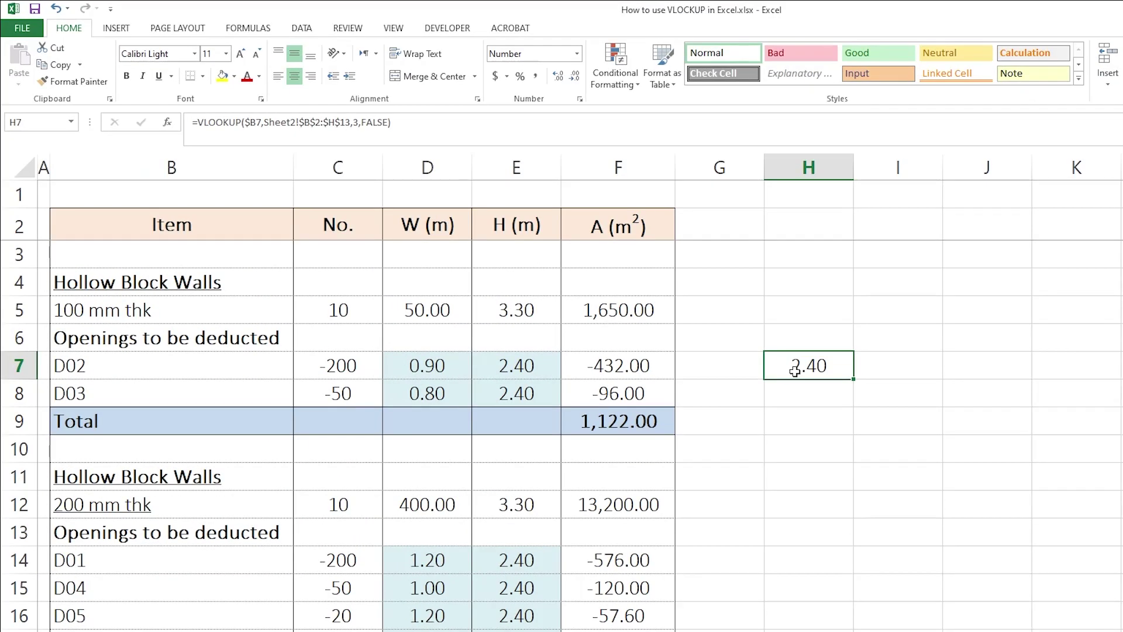
pyautogui.doubleClick(795, 370)
pyautogui.doubleClick(929, 365)
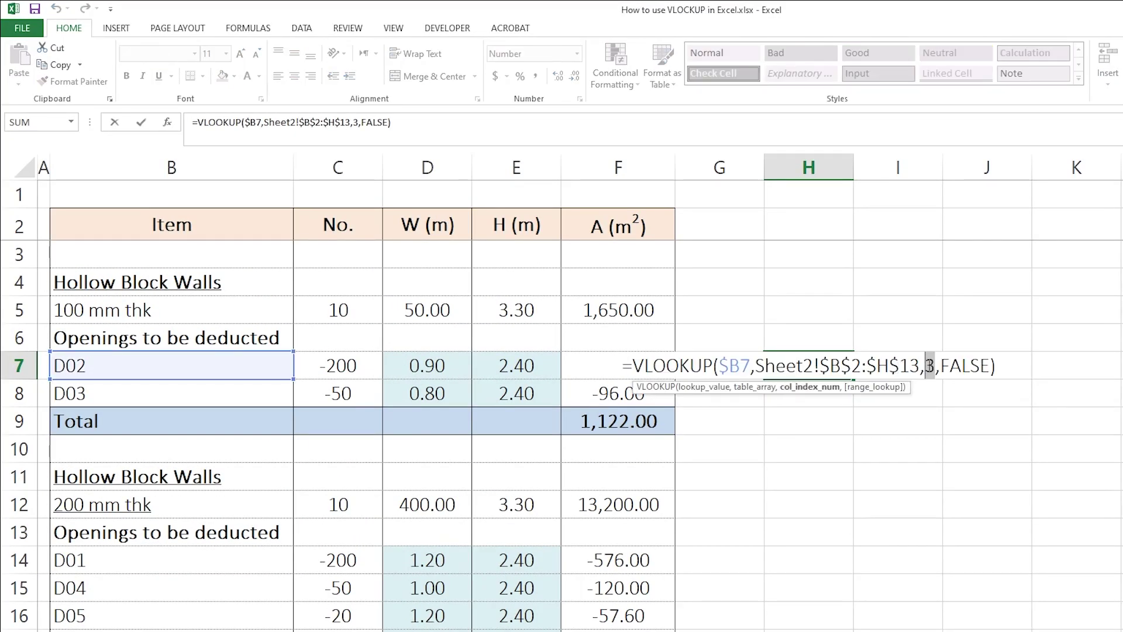
pyautogui.write('5')
pyautogui.press('Return')
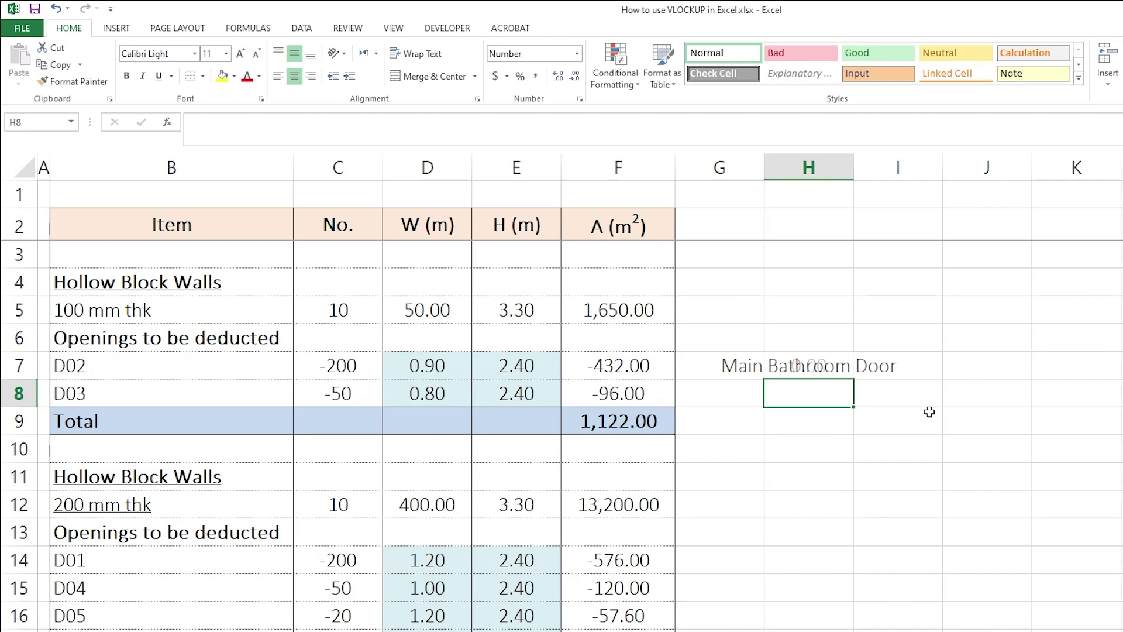
pyautogui.moveTo(858, 171); pyautogui.dragTo(952, 171)
pyautogui.click(830, 366)
pyautogui.hotkey('ctrl', 'c')
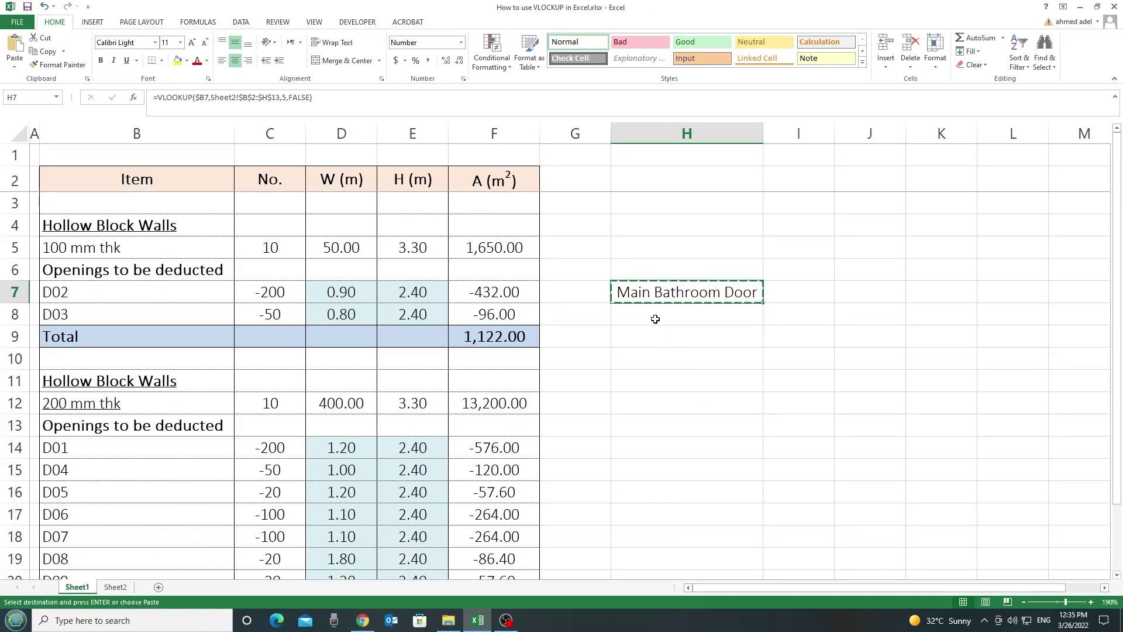
# Step: Paste H7's location formula into H8 and H14:H21
pyautogui.click(650, 314)
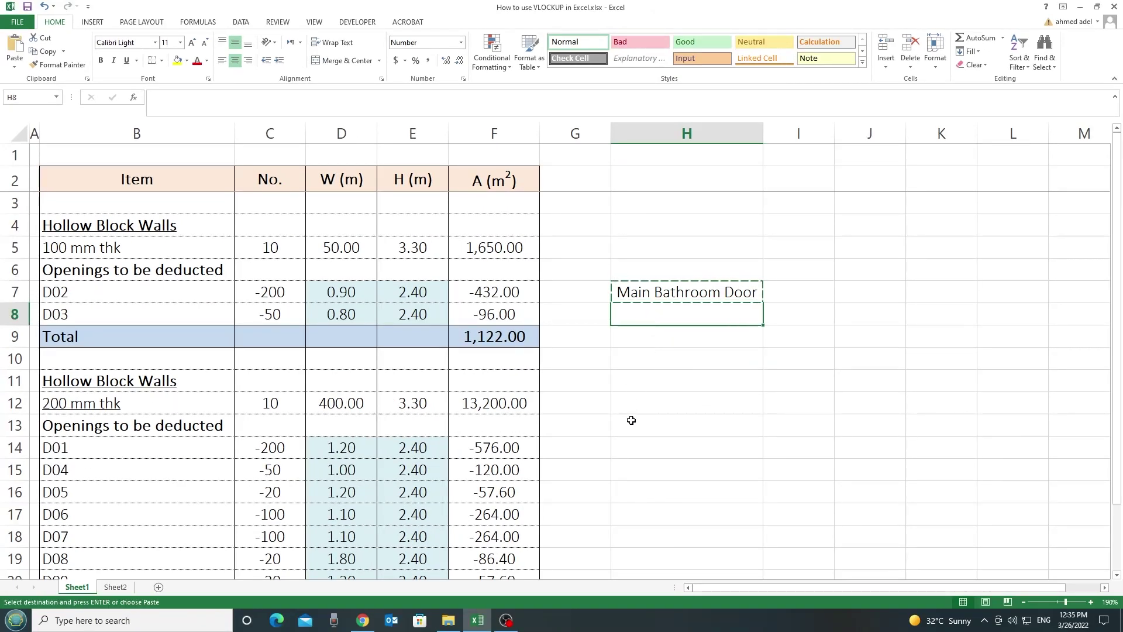
pyautogui.keyDown('ctrl'); pyautogui.click(647, 448); pyautogui.keyUp('ctrl')
pyautogui.scroll(-2, 649, 456)
pyautogui.scroll(-1, 649, 459)
pyautogui.keyDown('shift'); pyautogui.click(647, 465); pyautogui.keyUp('shift')
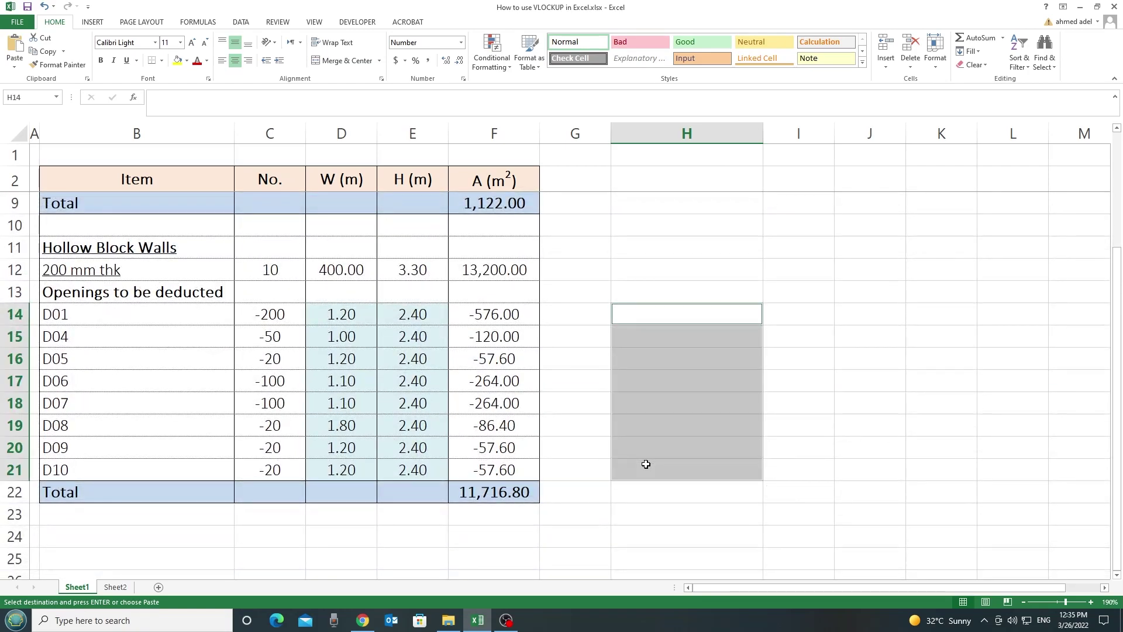
pyautogui.press('Return')
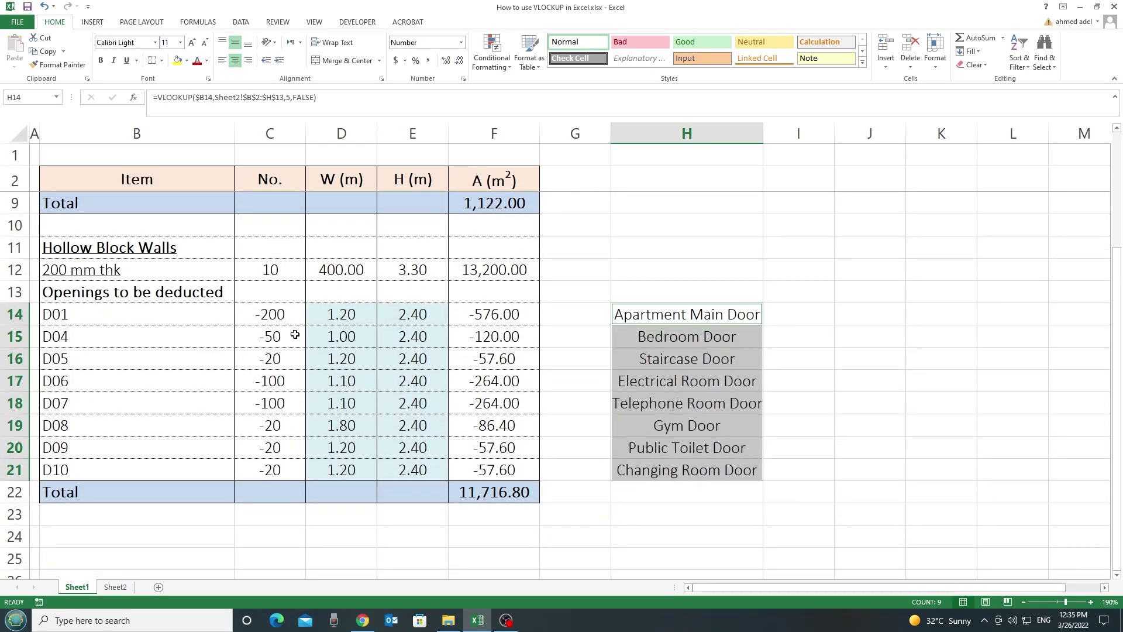
# Step: Check the pasted location results, such as D05's formula
pyautogui.click(620, 315)
pyautogui.press('Down')
pyautogui.press('Down')
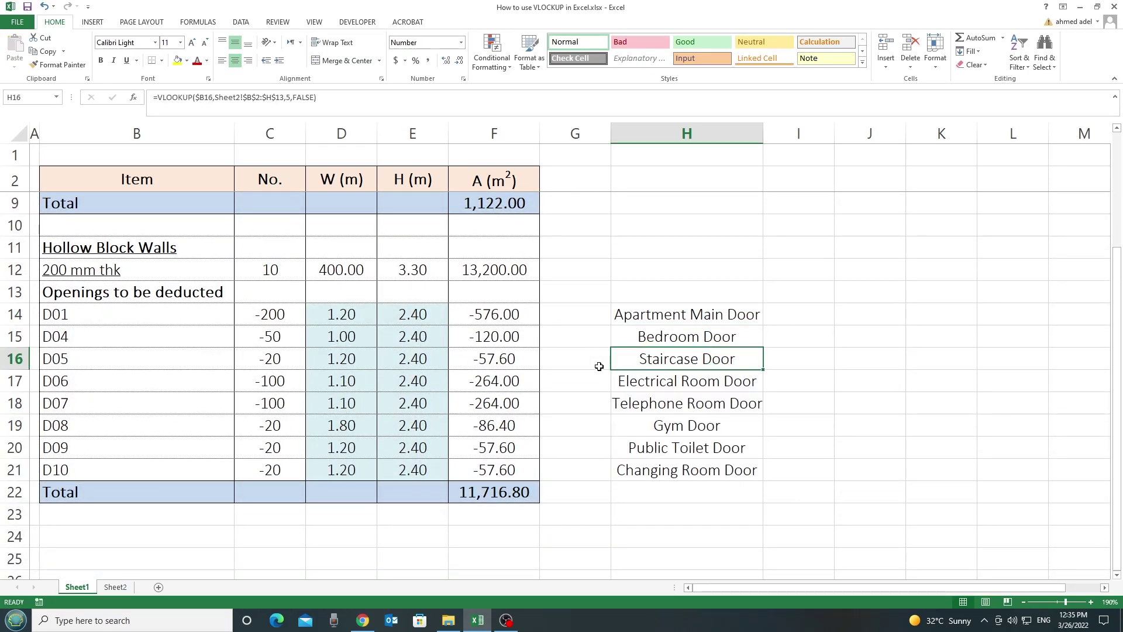
pyautogui.click(73, 354)
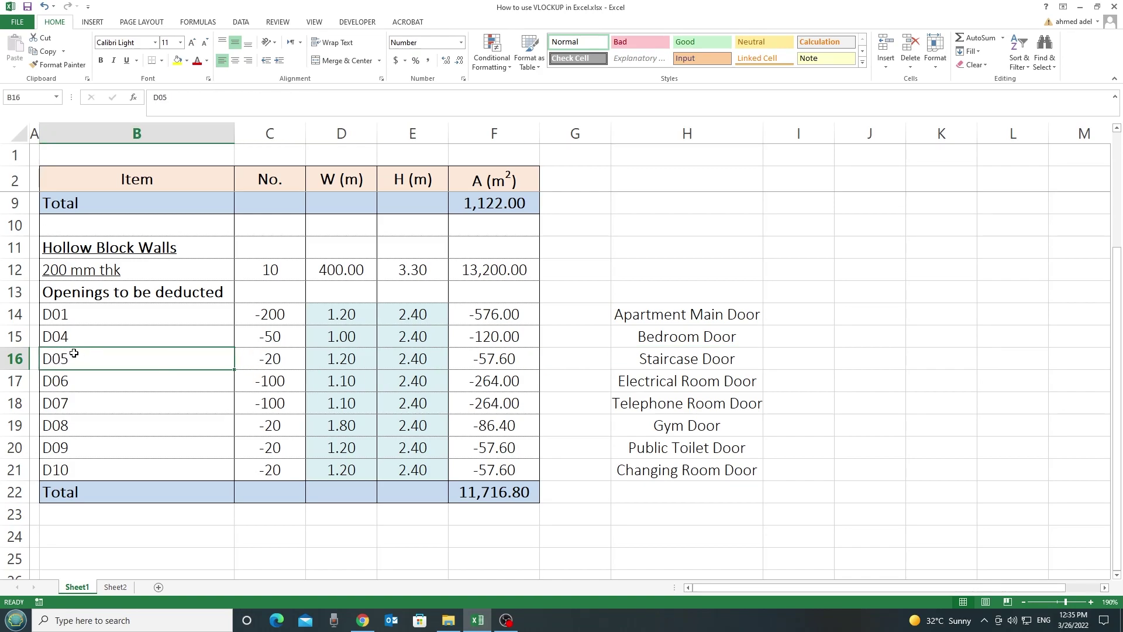
pyautogui.click(750, 360)
pyautogui.scroll(2, 699, 362)
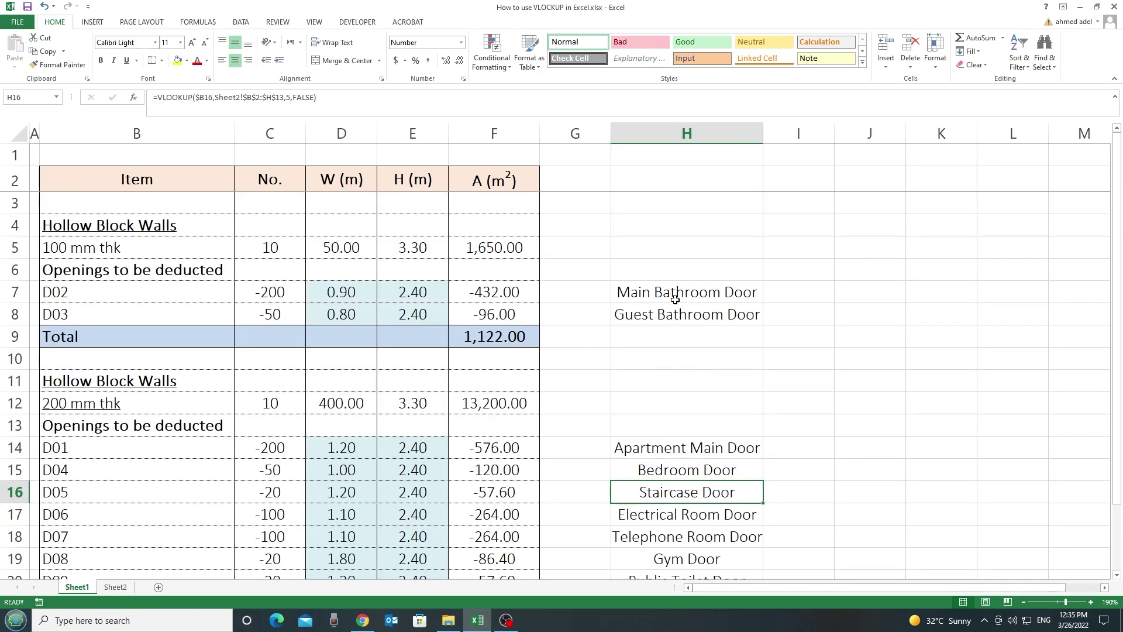